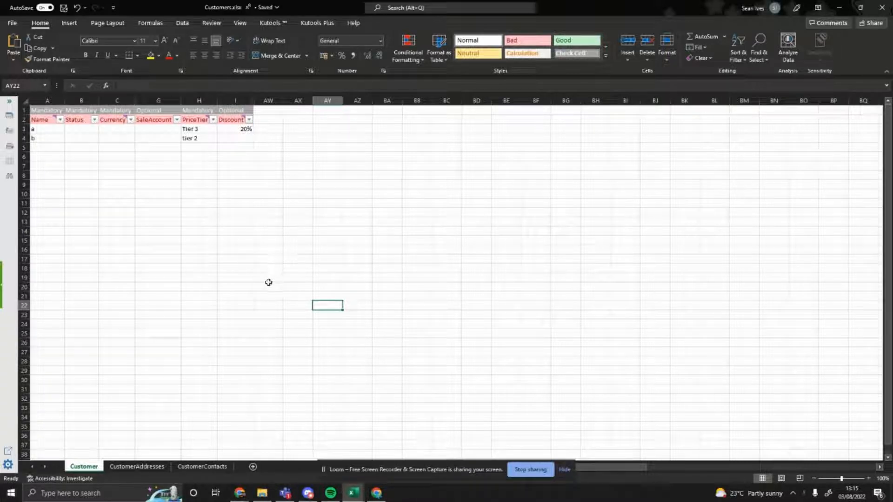
Examine the PriceTier and Discount columns for customers a and b on the Customer sheet
left_click(203, 120)
left_click_drag(202, 148, 201, 154)
left_click(231, 120)
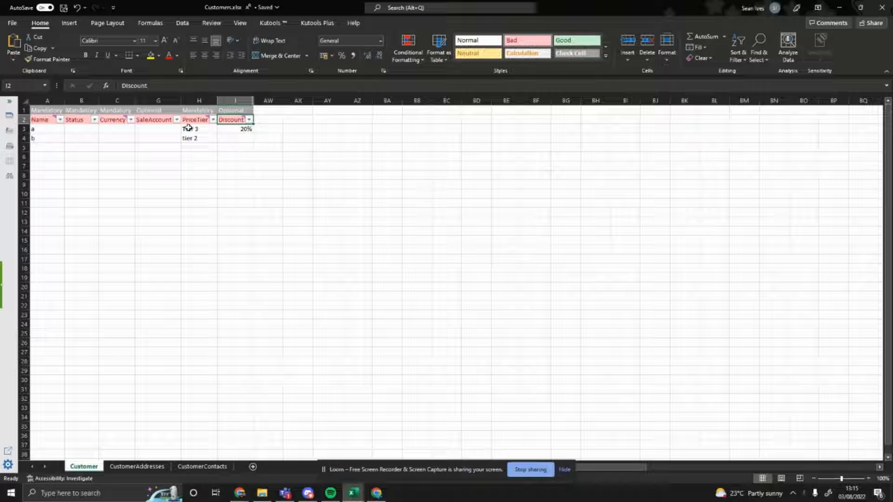
left_click_drag(190, 120, 191, 136)
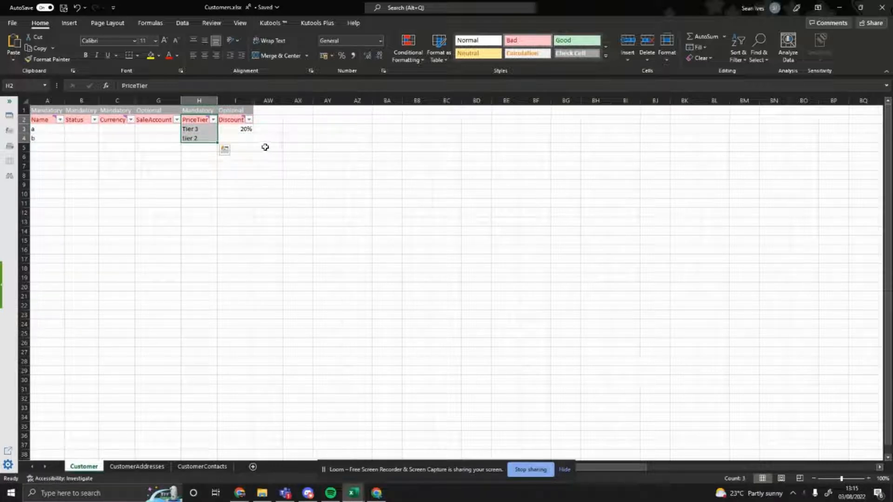
left_click(238, 129)
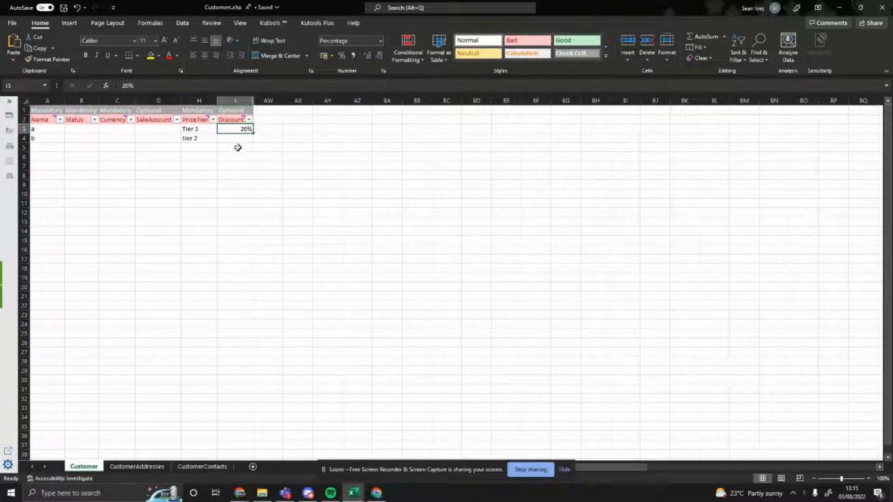
left_click(263, 139)
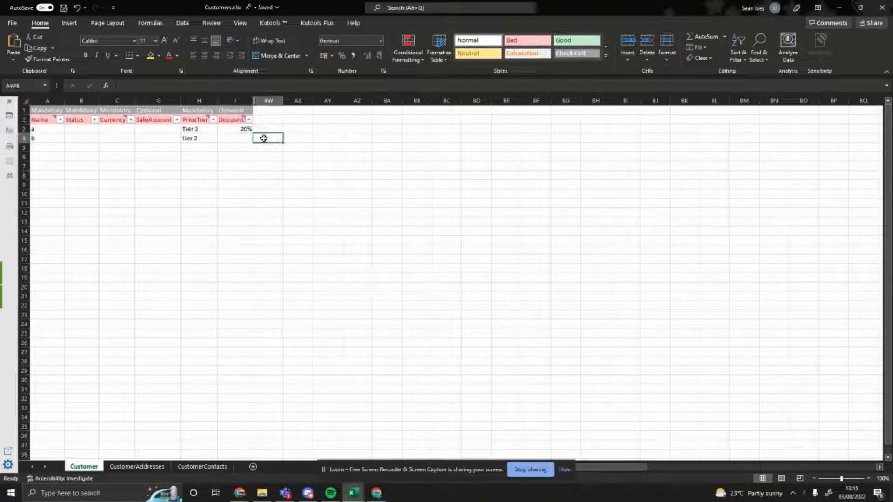
left_click(241, 129)
left_click(265, 138)
left_click(186, 120)
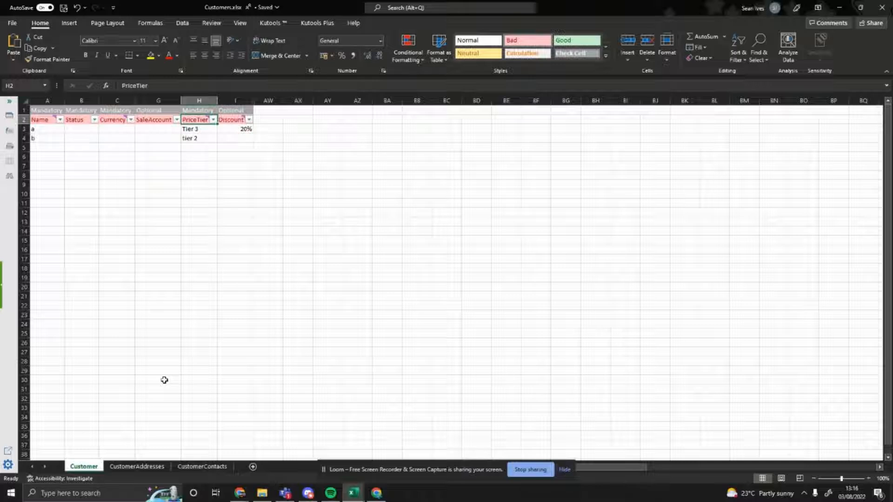
Switch to the InventoryList.xlsx workbook and look over its row of PriceTier column headers
left_click(354, 493)
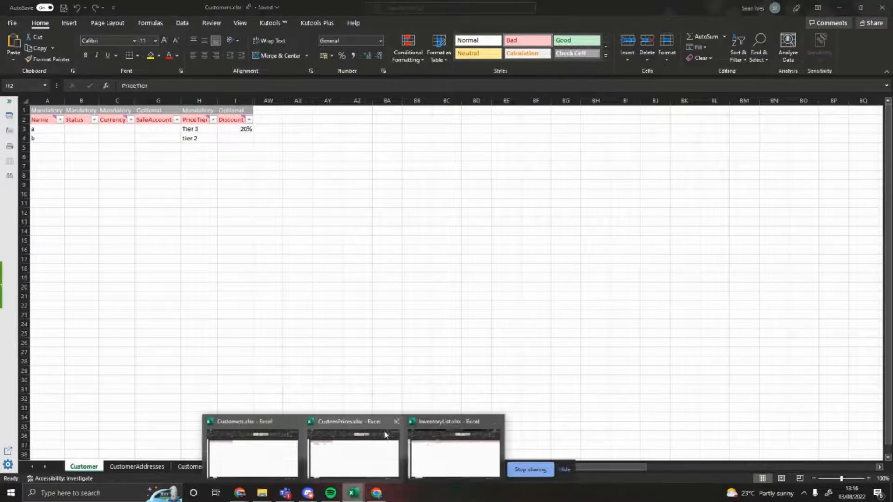
left_click(435, 448)
left_click(325, 240)
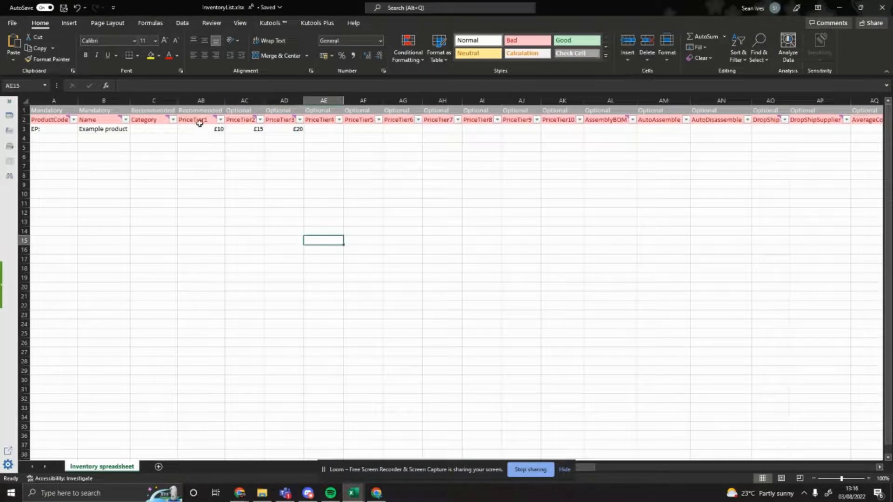
left_click_drag(199, 121, 417, 127)
left_click(395, 194)
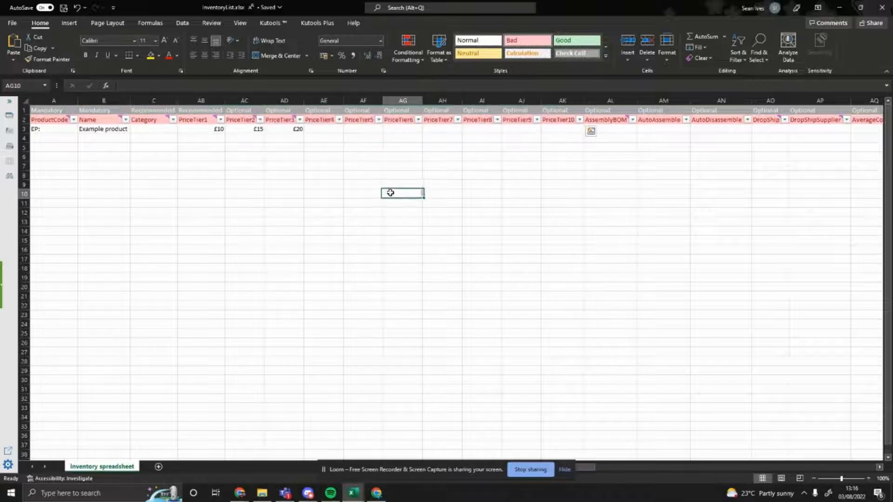
Compare the PriceTier1, PriceTier2 and PriceTier3 prices of the Example product
left_click(198, 125)
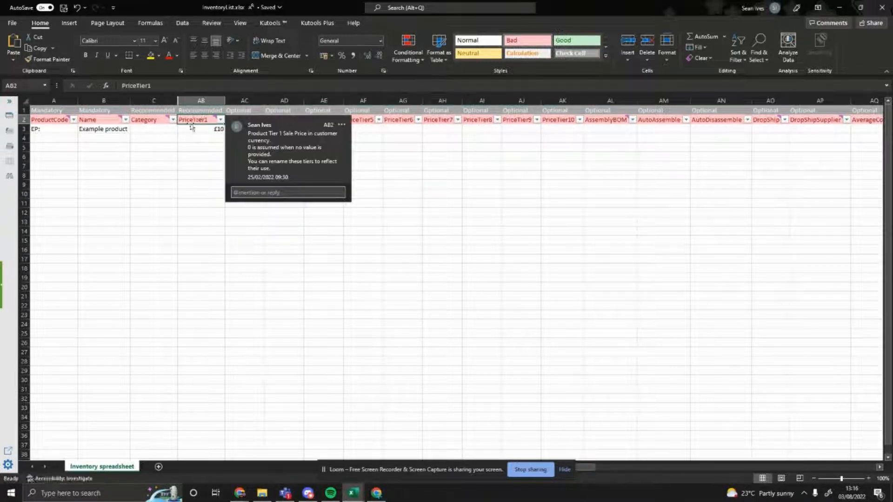
left_click(189, 132)
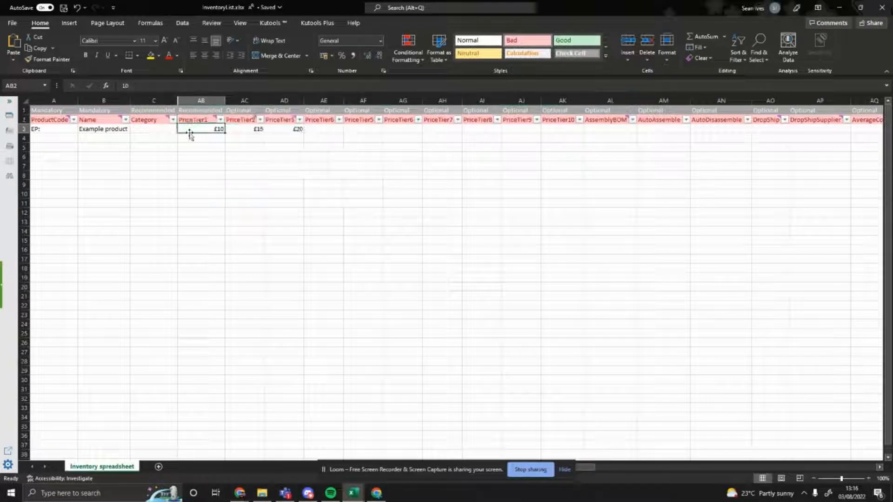
left_click(244, 121)
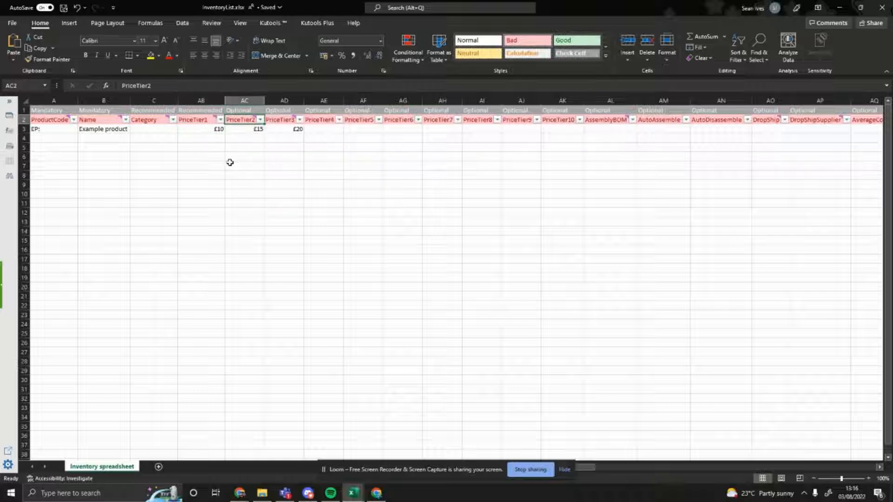
left_click(255, 128)
left_click(255, 122)
left_click_drag(290, 113, 290, 121)
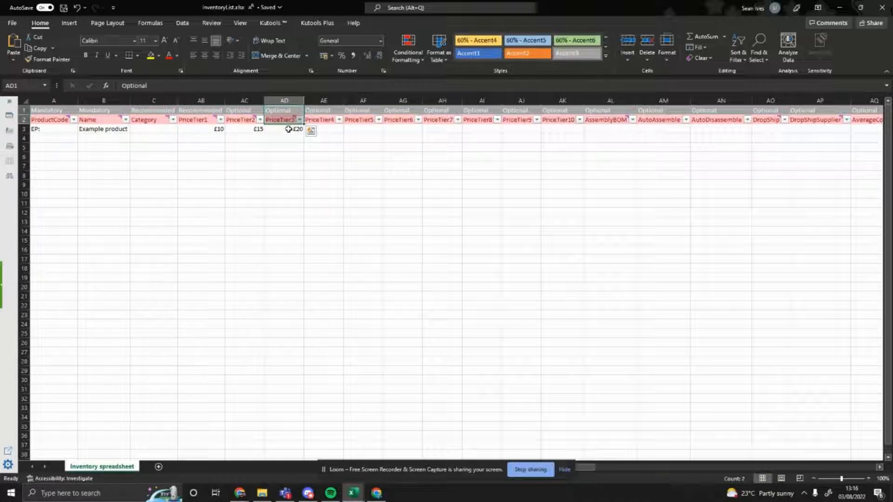
left_click(293, 194)
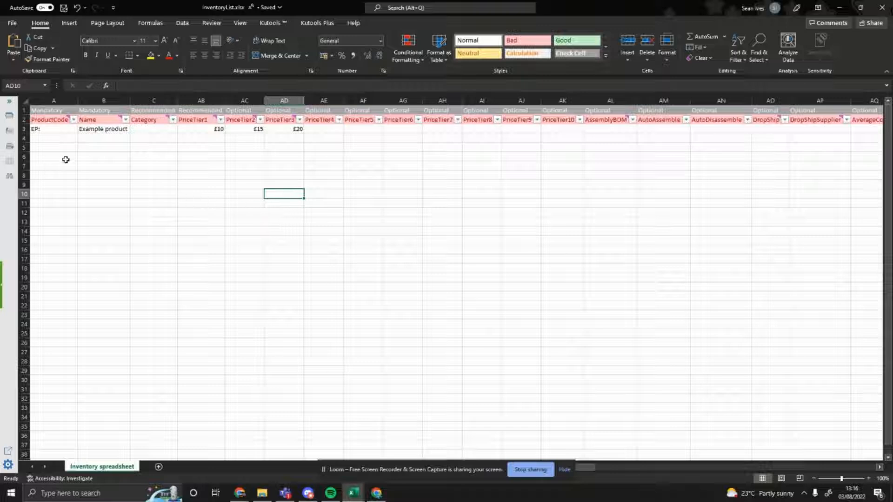
Examine the blank price cells below the Example product under PriceTier1 to PriceTier3 and read the PriceTier1 header
left_click_drag(292, 129, 197, 192)
left_click_drag(202, 137, 300, 214)
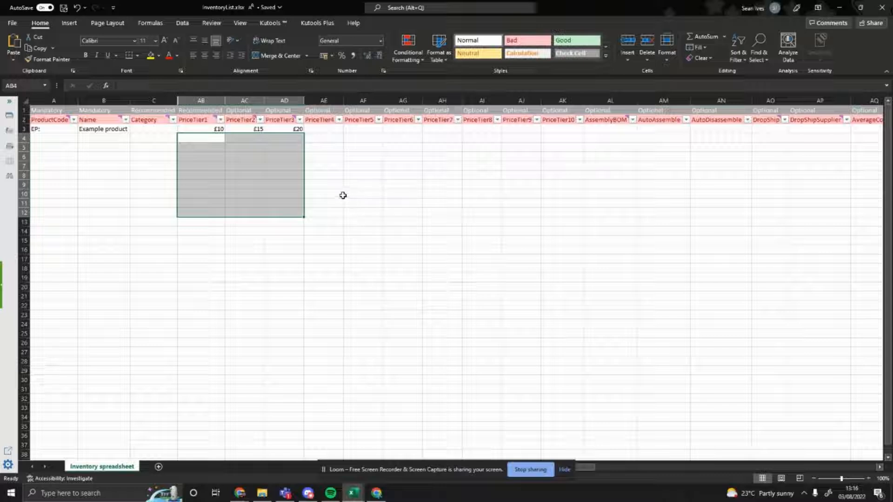
left_click(350, 174)
left_click_drag(216, 139, 282, 207)
left_click(339, 164)
left_click(212, 122)
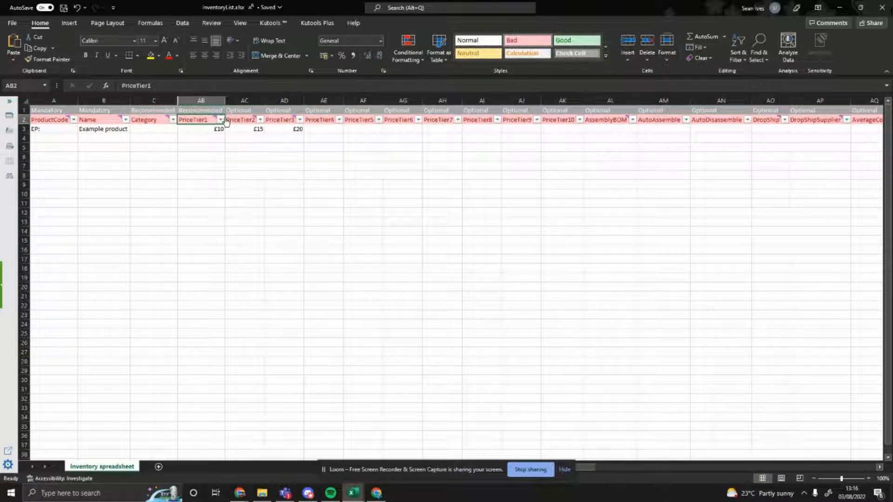
left_click(203, 136)
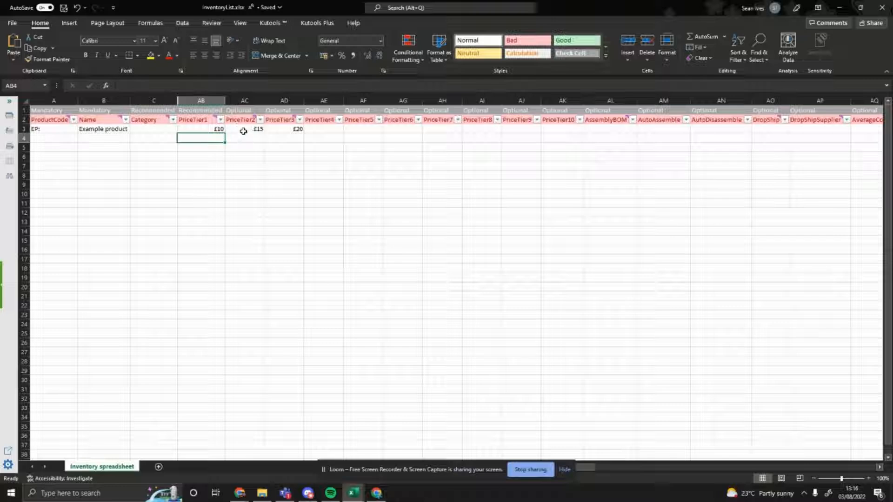
left_click(243, 155)
left_click(202, 121)
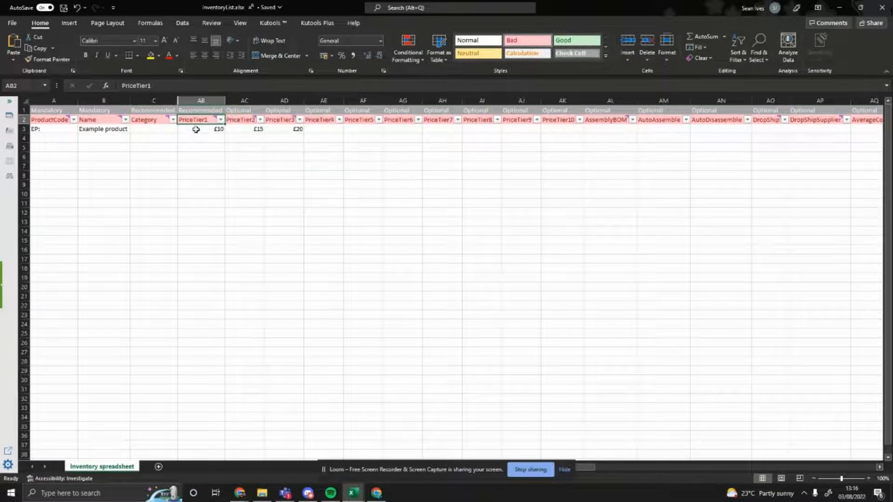
mouse_move(205, 121)
left_click(484, 221)
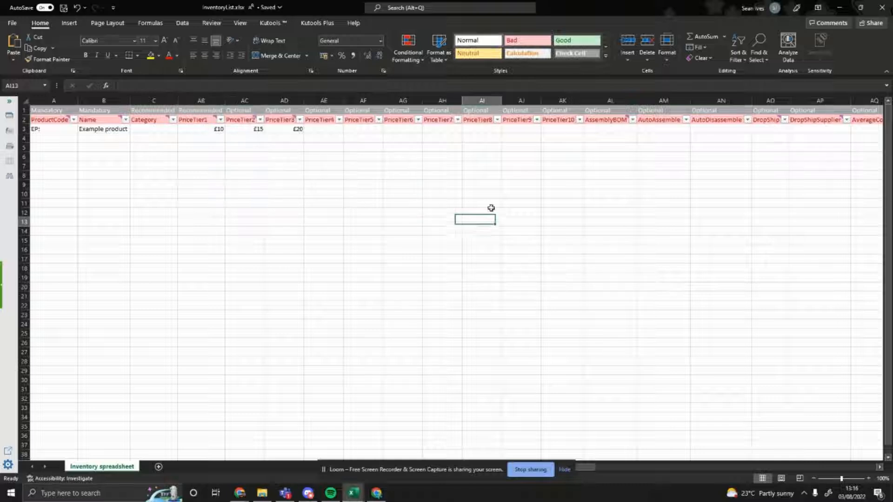
Return to the Customers.xlsx workbook and check the Discount cells of customers a and b
left_click(840, 7)
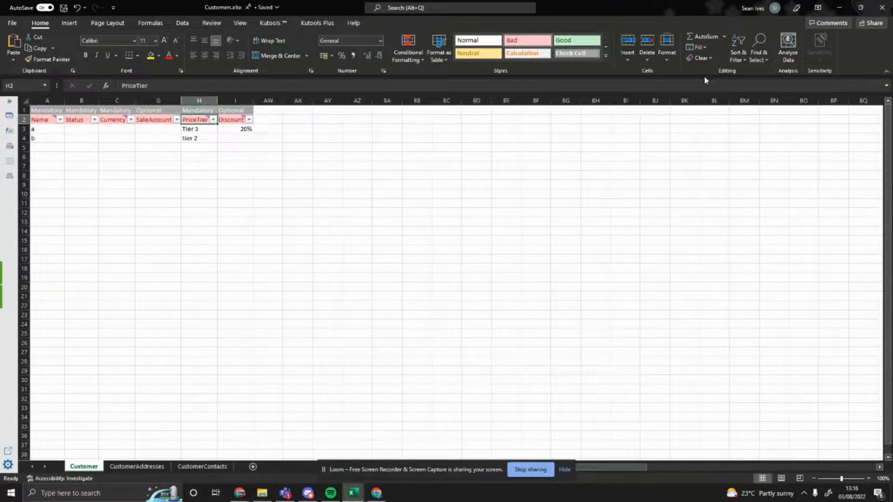
left_click(213, 156)
left_click(254, 159)
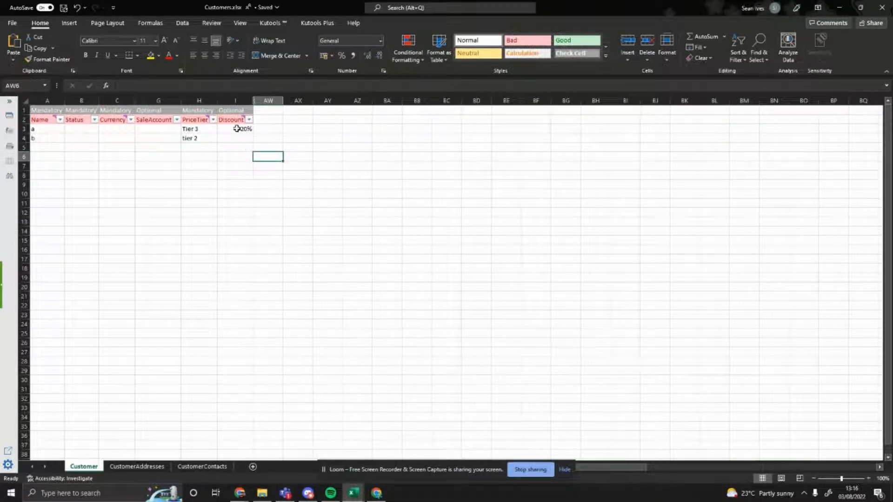
left_click(236, 129)
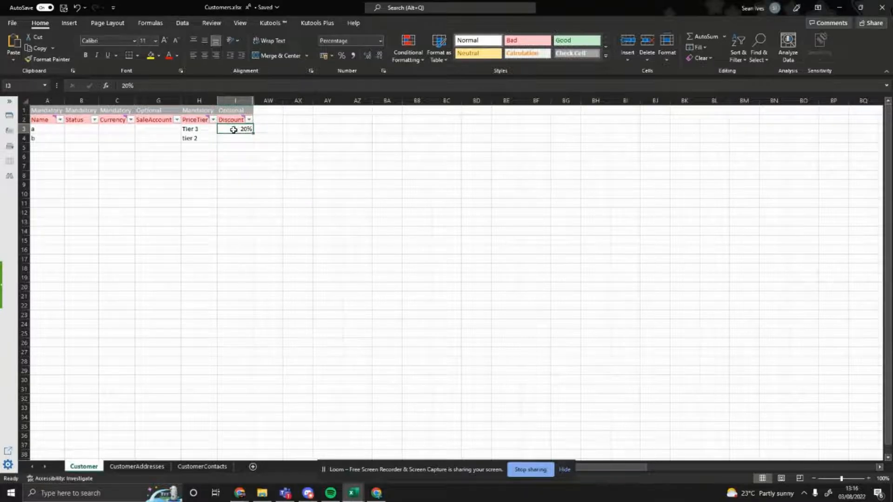
left_click(233, 137)
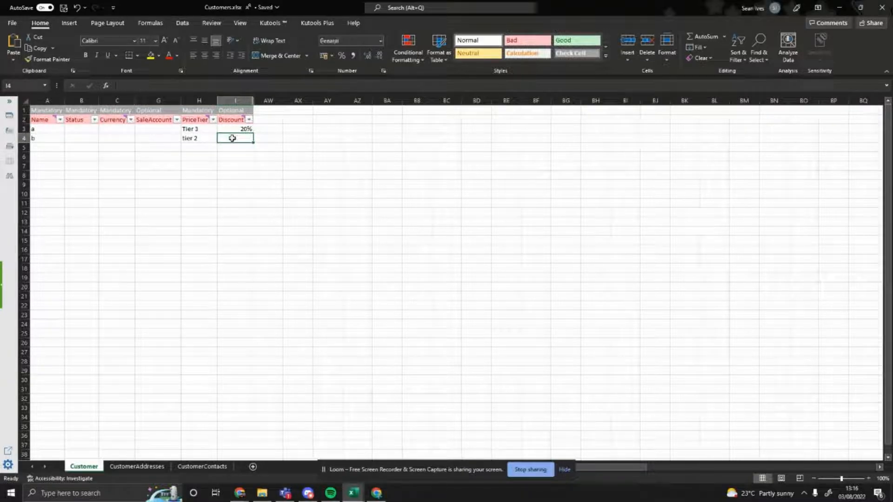
left_click(266, 134)
Set the Discount of customer a in cell I3 to 10%
left_click(235, 131)
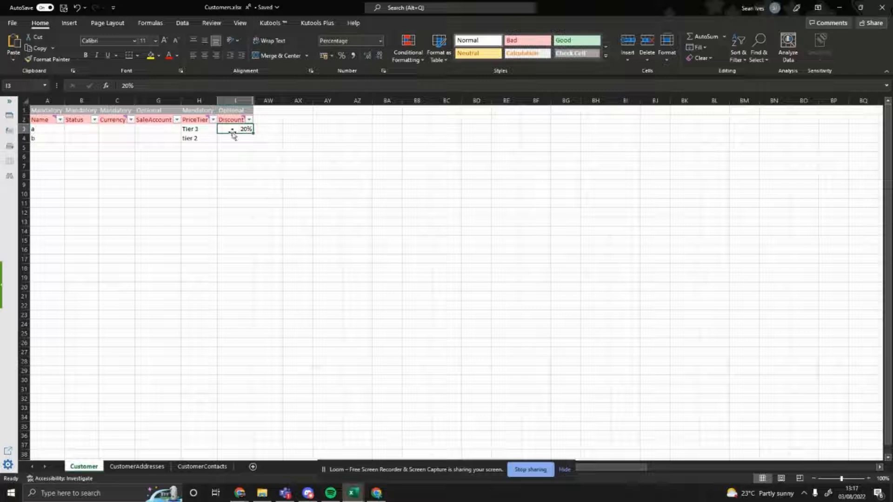
type("1")
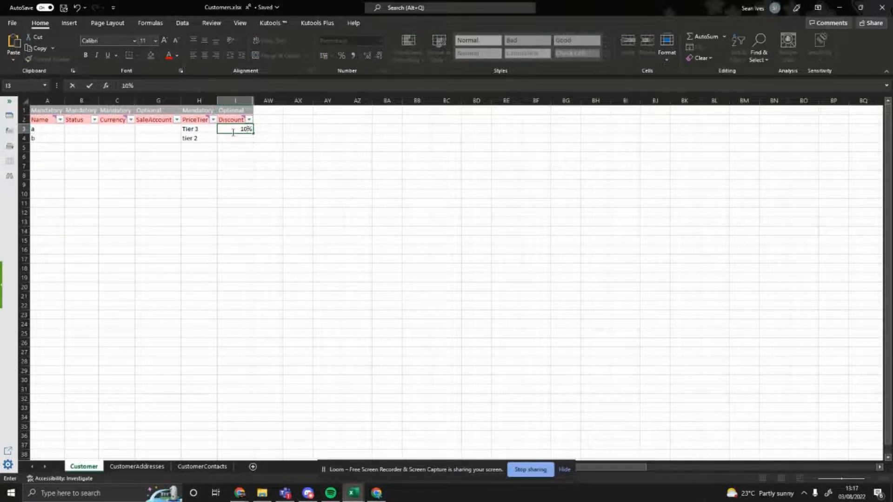
type("0")
key("Return")
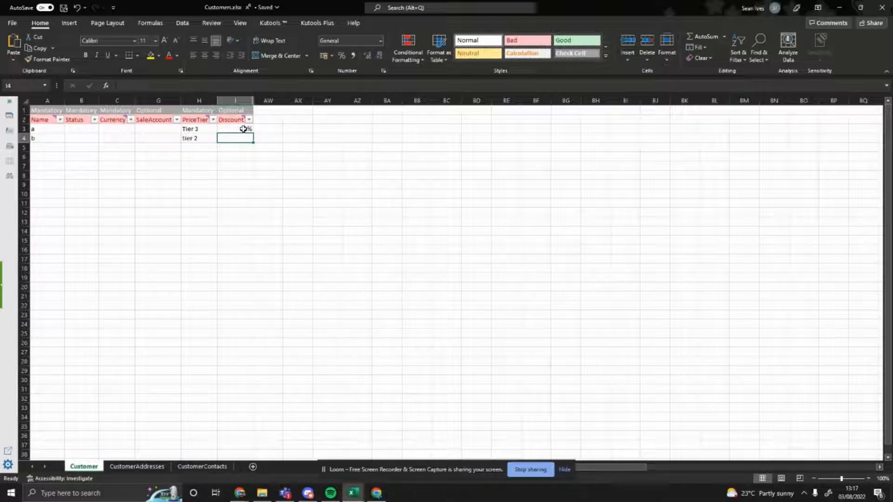
Read the comment on the Discount header and review customer a's row from Name through Discount
left_click(243, 129)
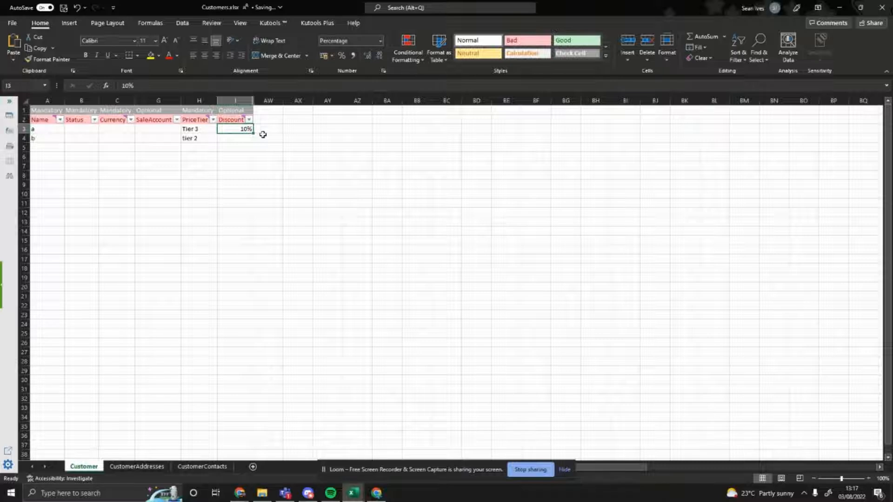
mouse_move(238, 121)
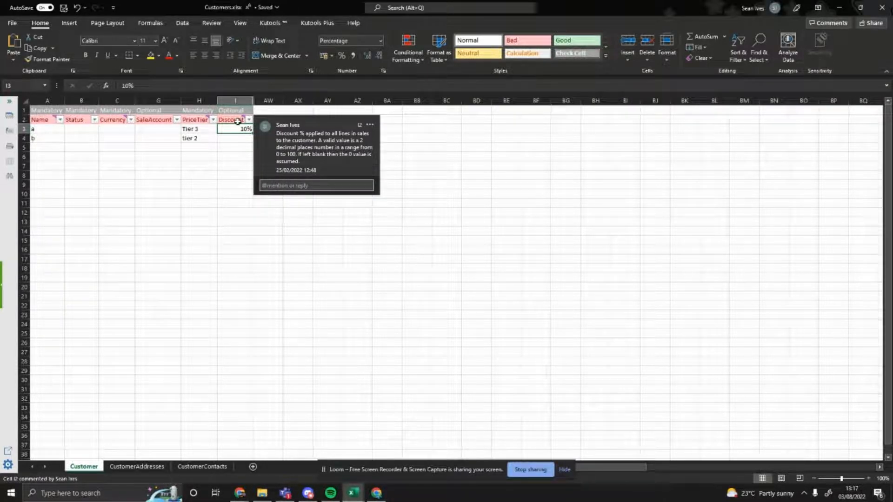
left_click(235, 148)
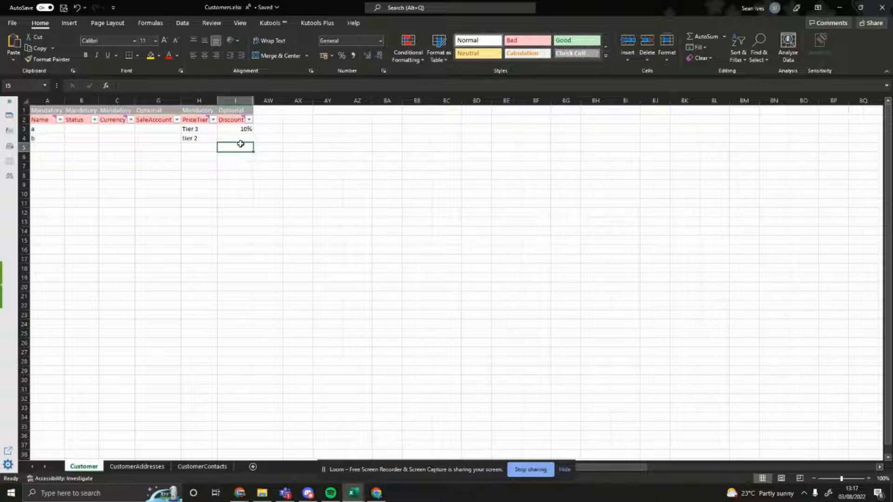
left_click(233, 131)
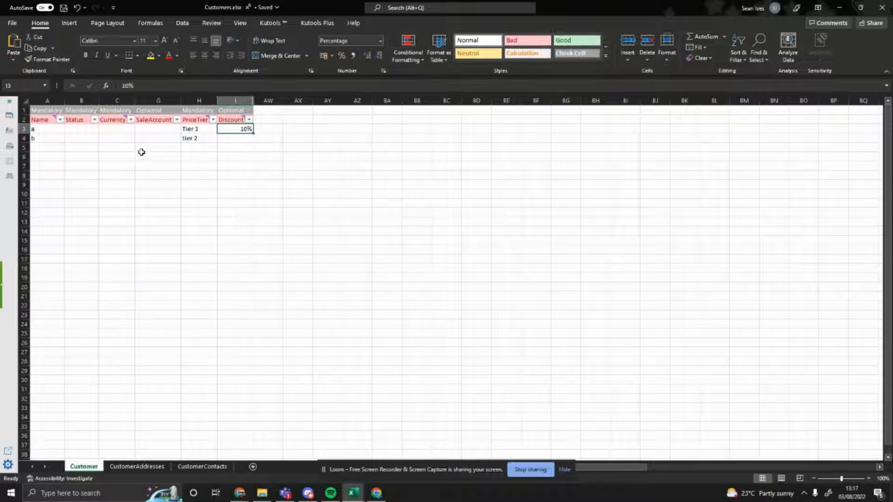
left_click_drag(59, 131, 236, 128)
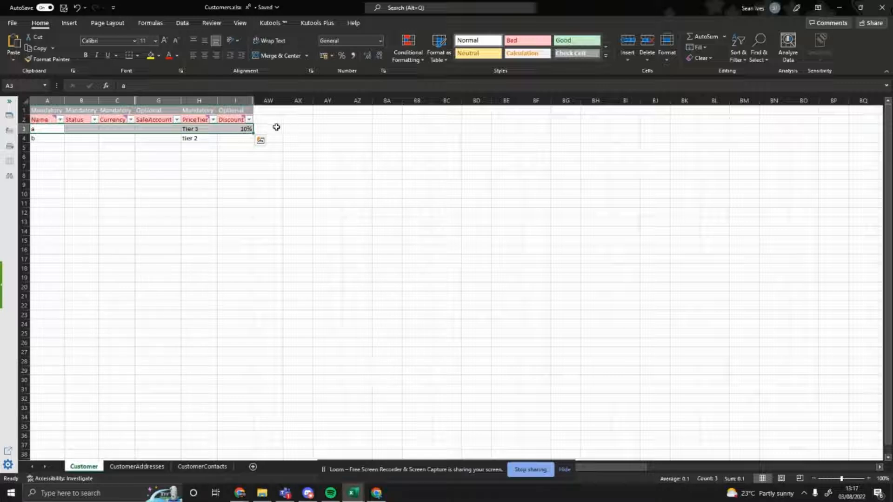
left_click(275, 128)
mouse_move(243, 128)
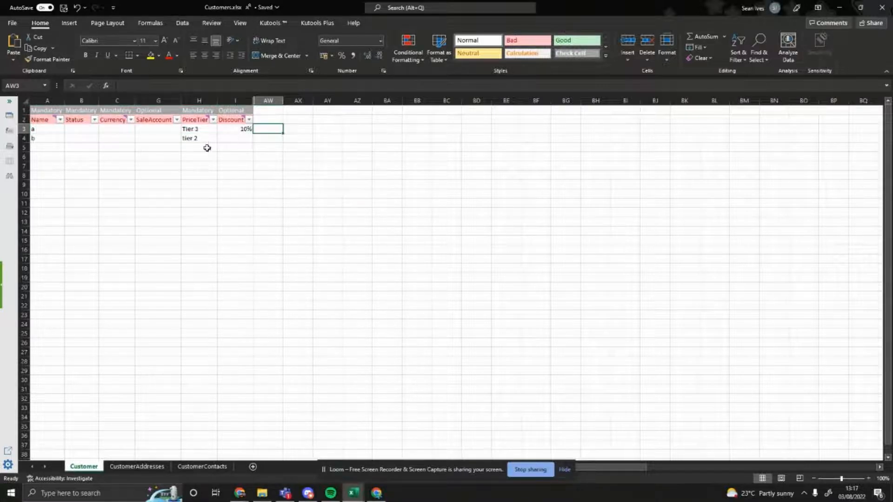
Switch to the CustomPrices.xlsx workbook and examine its price entries, highlighting the whole ProductSKU column
left_click(353, 493)
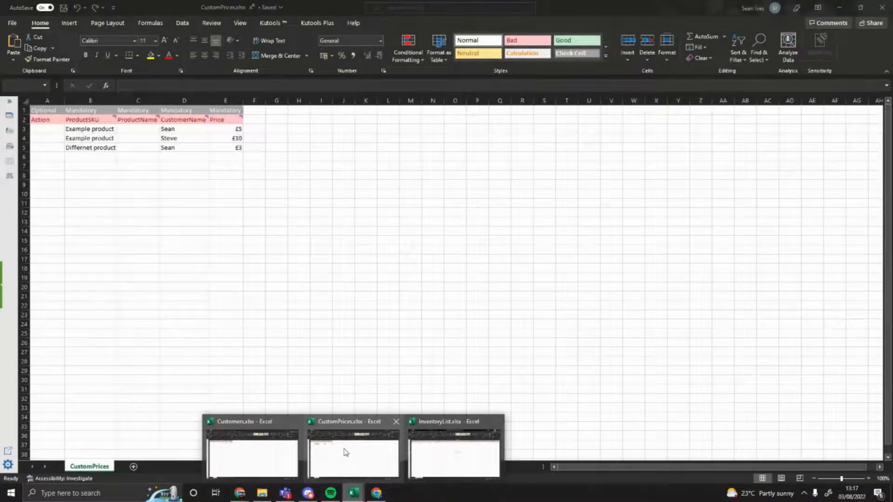
left_click(343, 453)
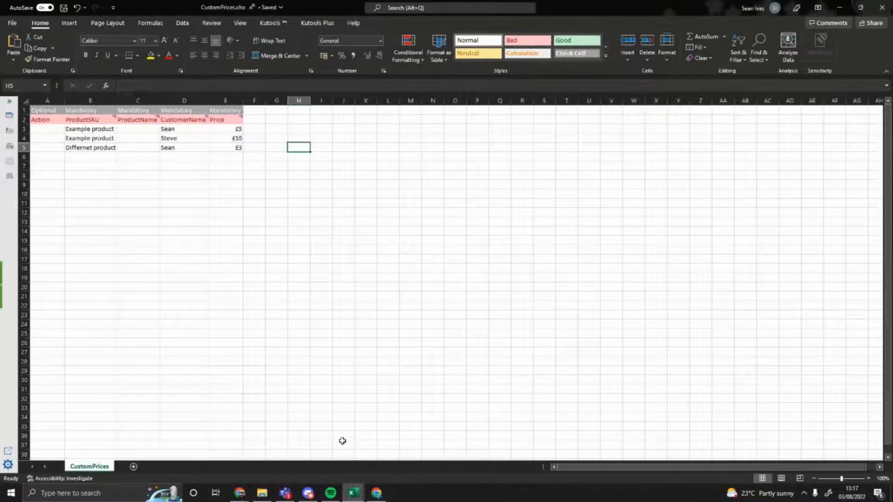
left_click(225, 147)
key("ctrl+a")
left_click(138, 184)
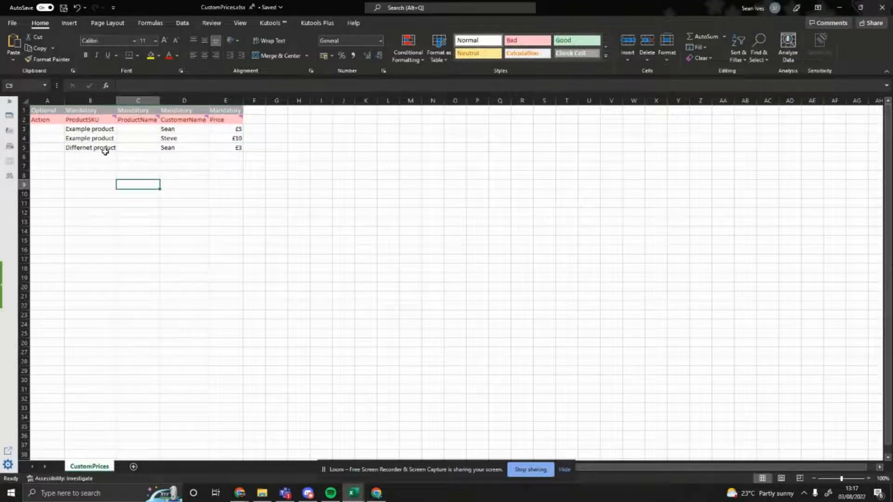
left_click(93, 110)
key("ctrl+space")
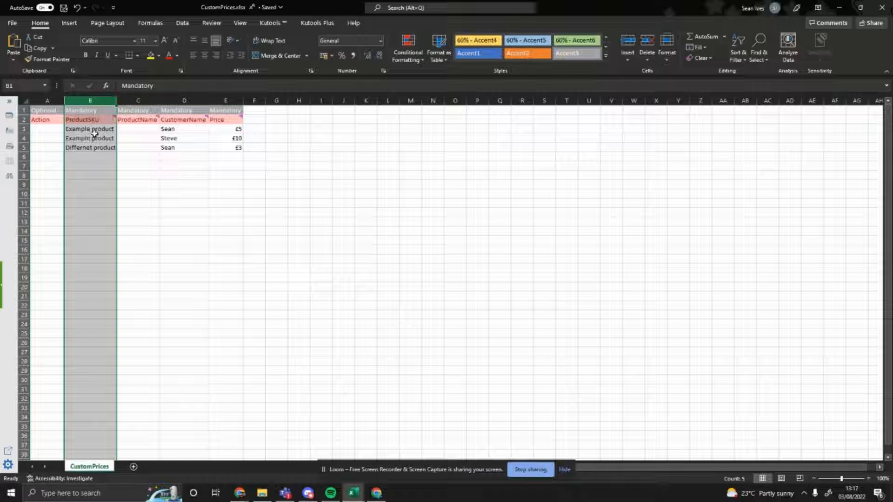
Examine the CustomerName and Price entries of the first two custom price rows
left_click_drag(205, 200, 212, 195)
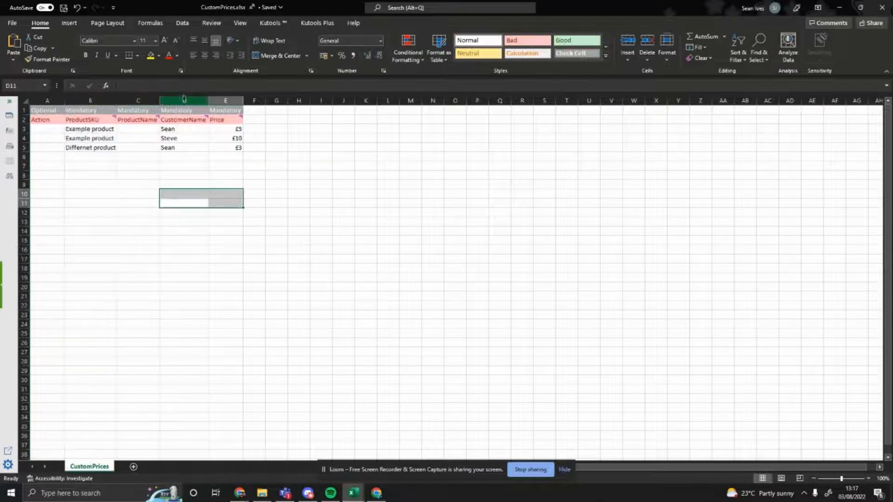
left_click(184, 100)
left_click(178, 129)
left_click(176, 137)
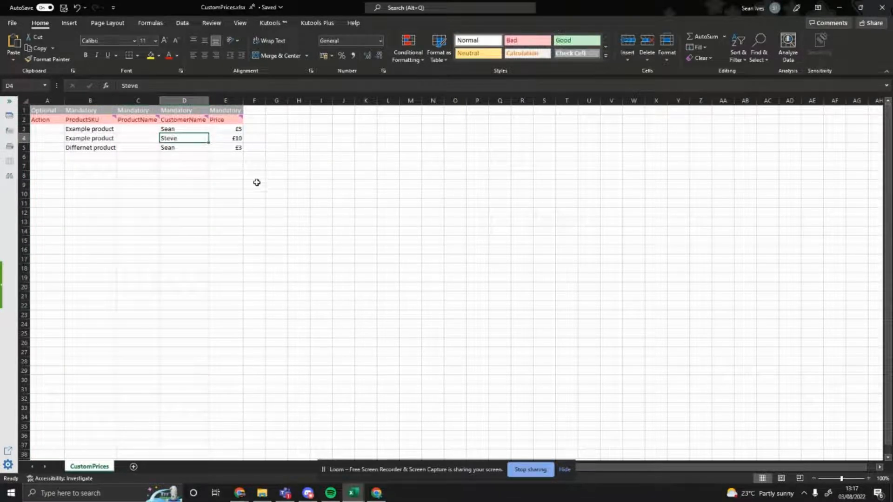
left_click(268, 184)
left_click_drag(232, 132, 238, 138)
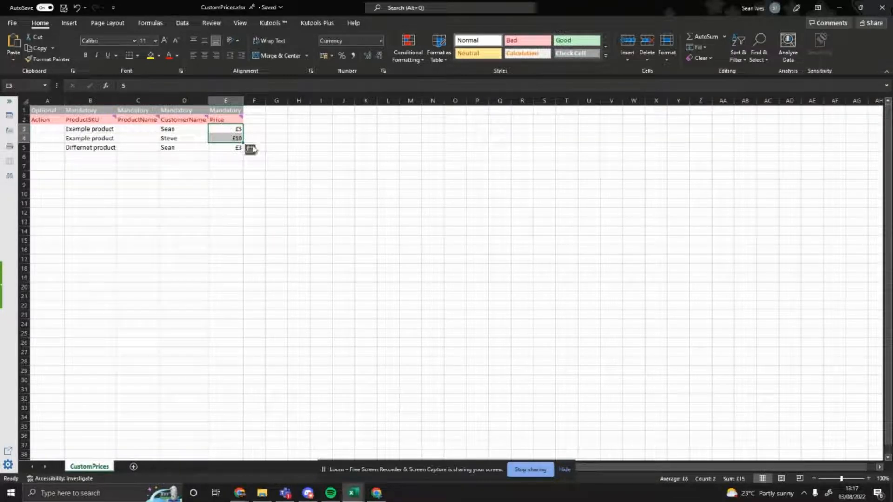
left_click(289, 138)
Review the ProductSKU, CustomerName and Price cells of rows 3 and 4 one by one
left_click(106, 129)
left_click(181, 129)
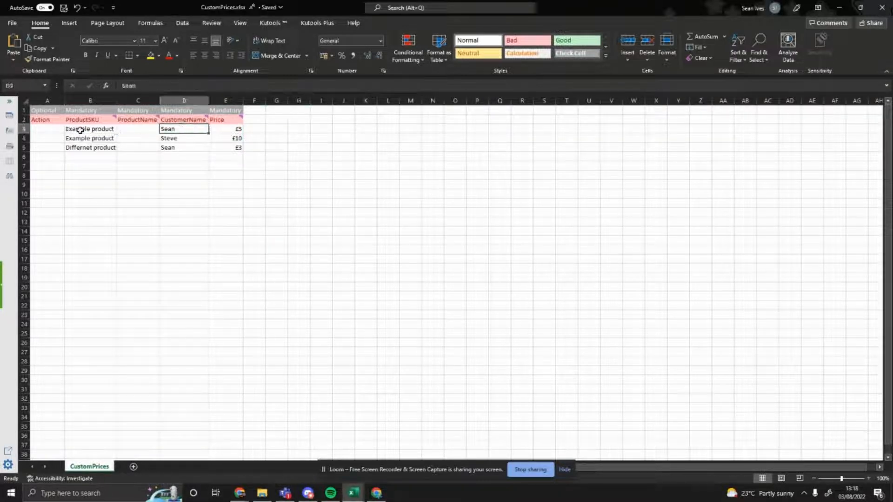
left_click(82, 129)
left_click(238, 128)
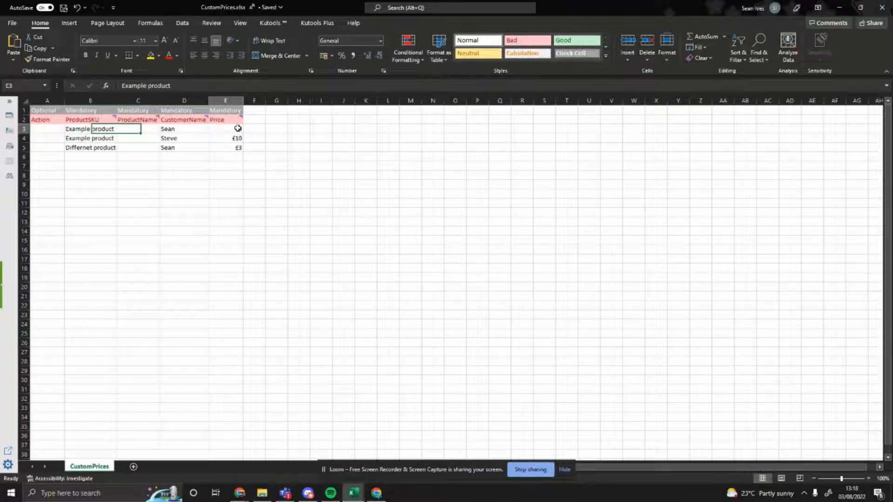
left_click(278, 138)
left_click(174, 138)
left_click(70, 138)
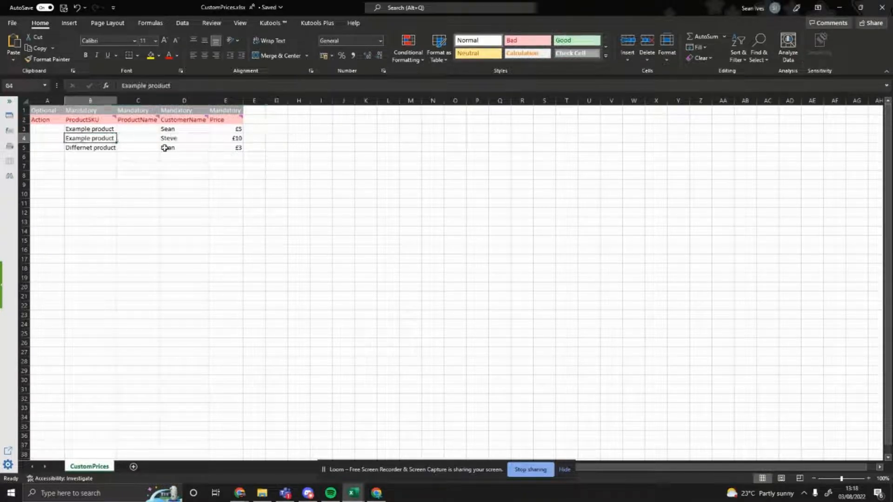
left_click(239, 139)
type("w")
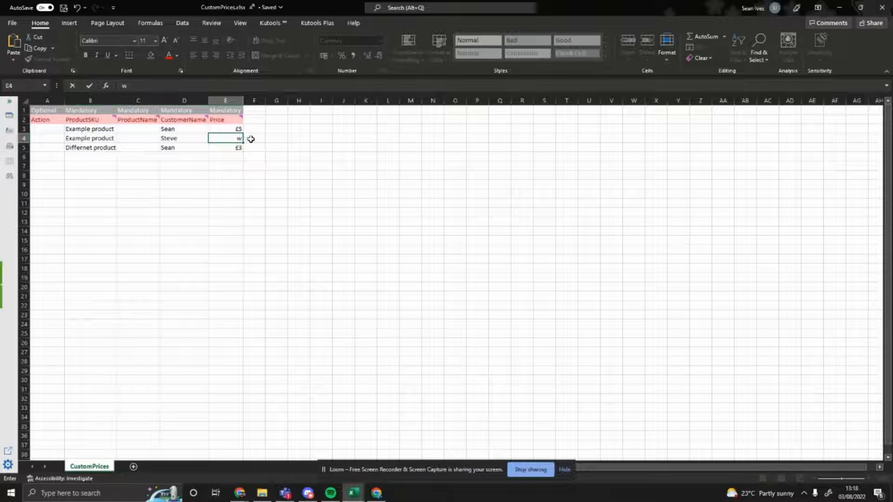
key("Escape")
left_click(258, 148)
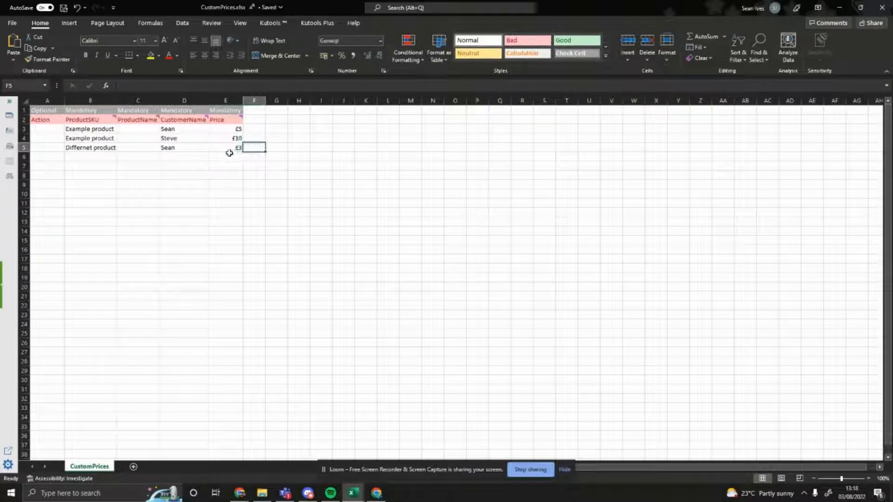
Add a custom price entry in row 6 with the second customer's name and the ProductSKU copied from cell B5
left_click(107, 145)
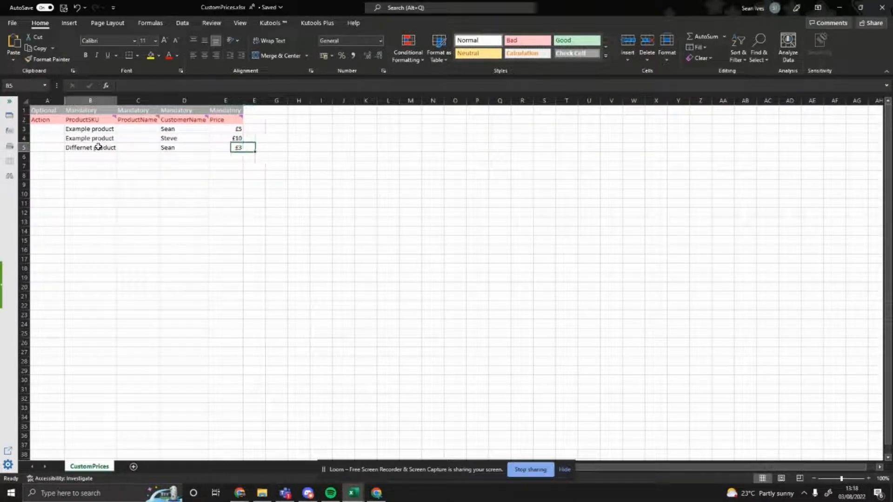
left_click(168, 147)
left_click(170, 159)
type("Steve")
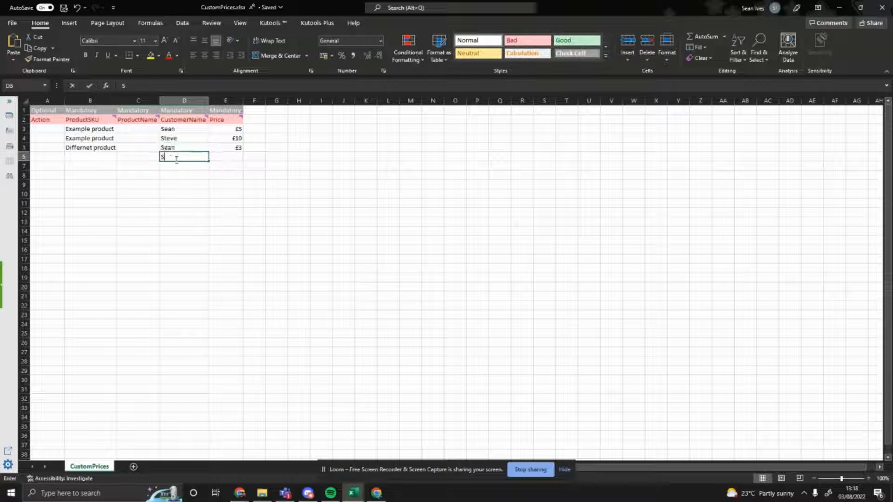
left_click(168, 203)
left_click(93, 145)
key("ctrl+c")
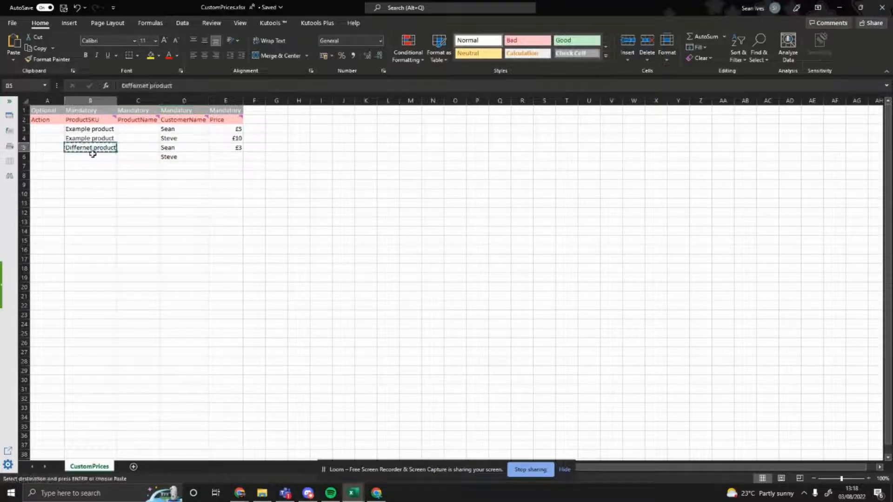
left_click(93, 157)
key("ctrl+v")
left_click(158, 176)
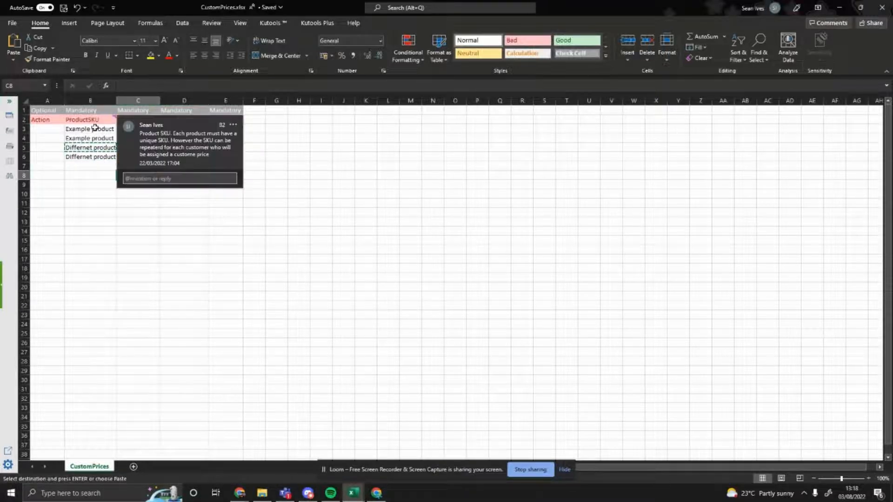
Review the four custom price rows from ProductSKU through Price, including the repeated SKUs and the Price cell E6
left_click_drag(93, 129, 88, 171)
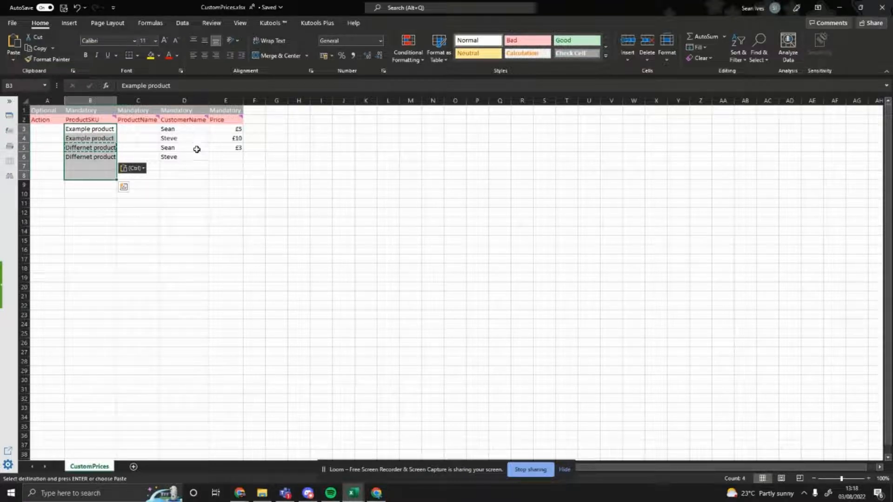
left_click(342, 137)
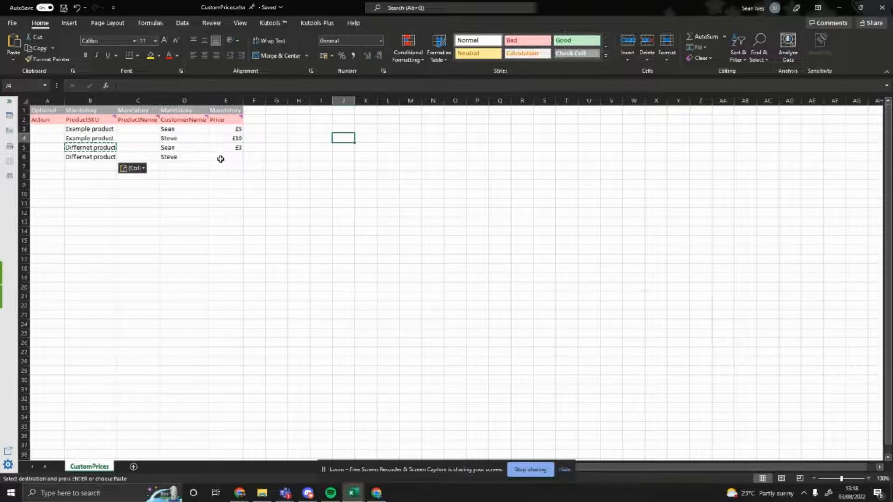
left_click(242, 159)
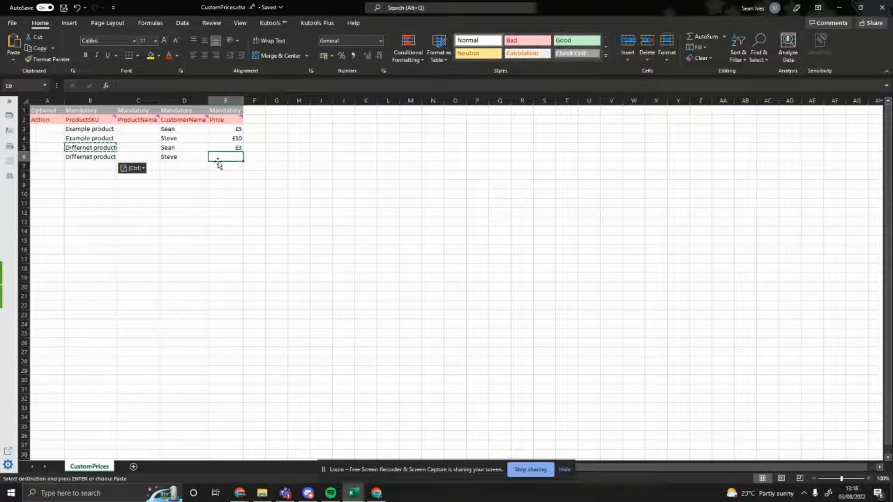
left_click(285, 126)
left_click(180, 166)
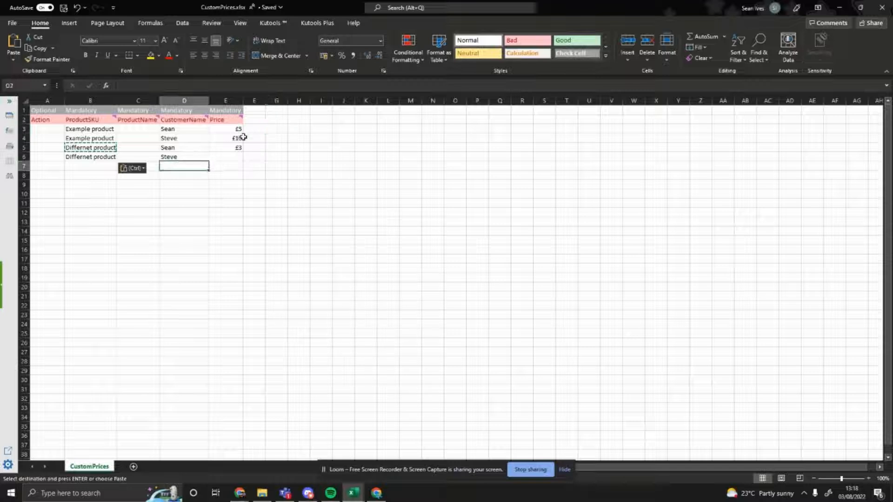
left_click_drag(442, 140, 436, 145)
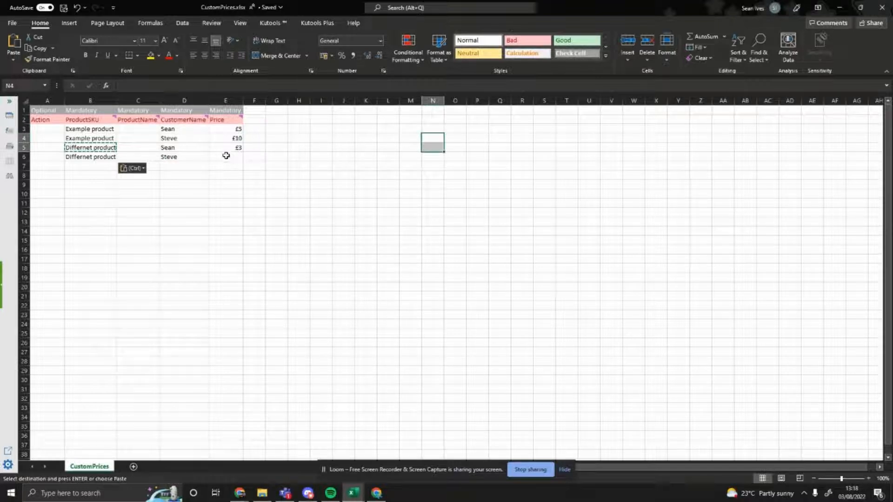
left_click_drag(226, 156, 84, 130)
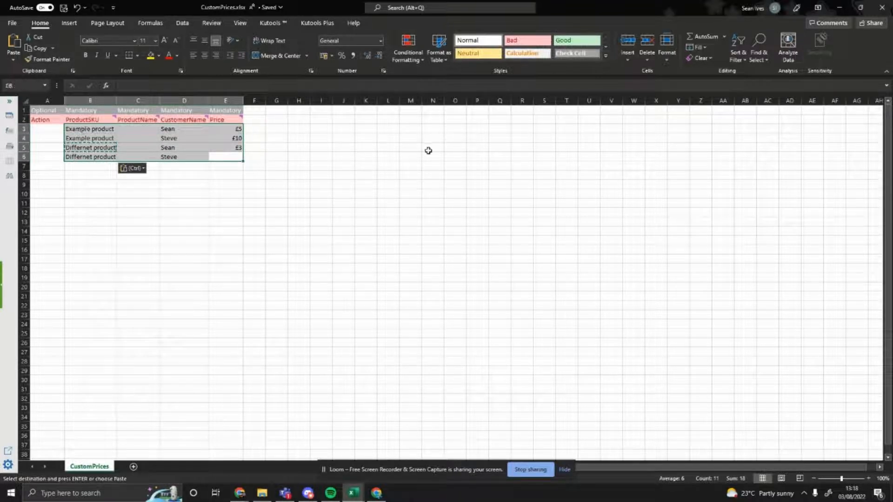
left_click(455, 147)
Minimise the CustomPrices and Customers workbooks and switch to the Bank West customer record in DEAR
left_click(840, 7)
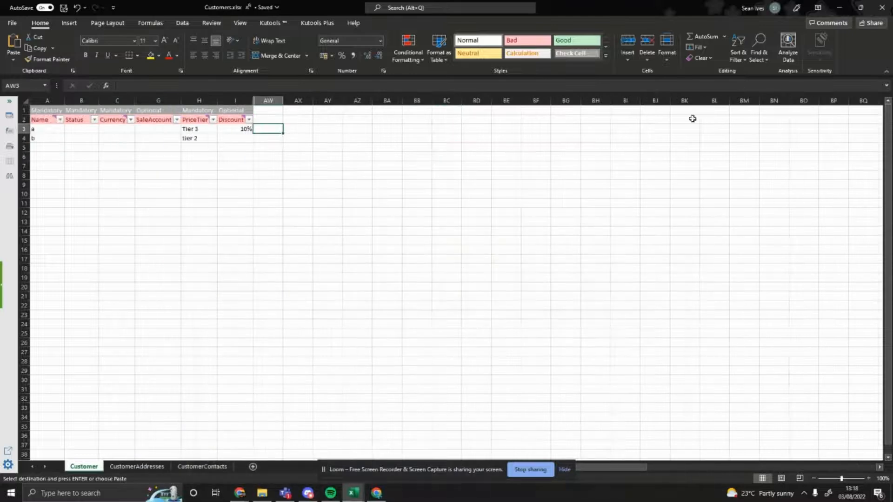
left_click(837, 7)
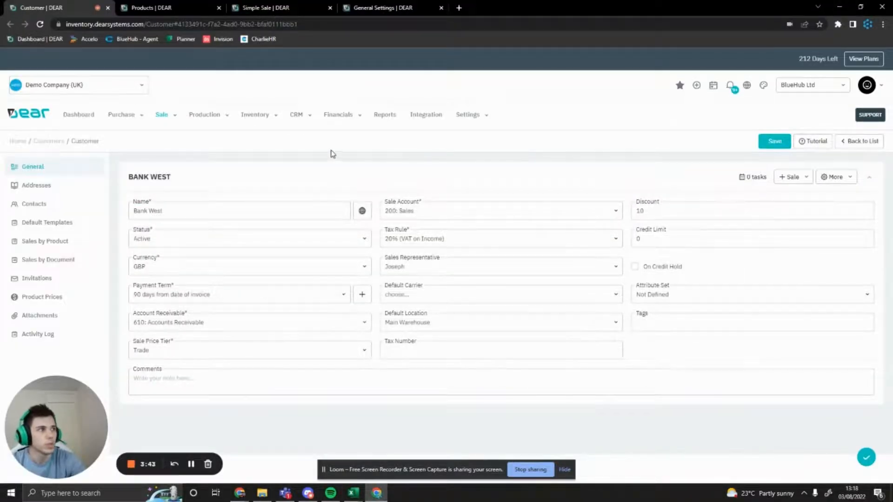
left_click_drag(171, 177, 132, 177)
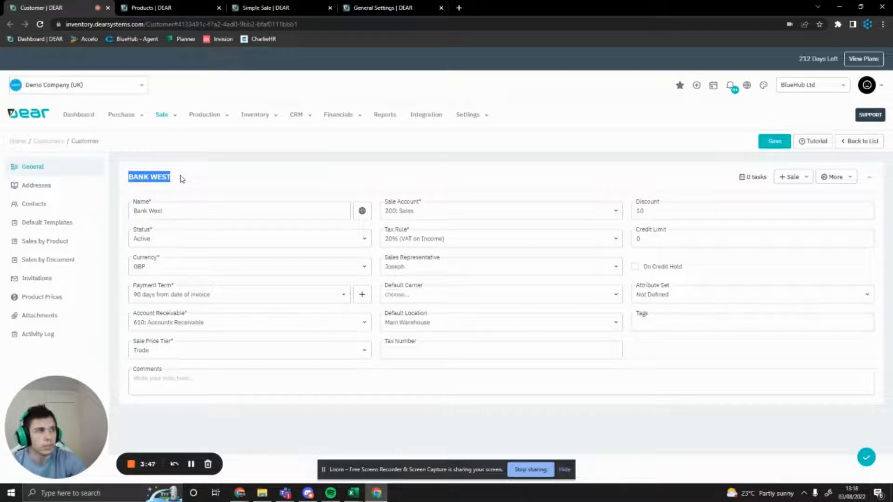
Set the Discount of the Bank West customer to 20
double_click(663, 209)
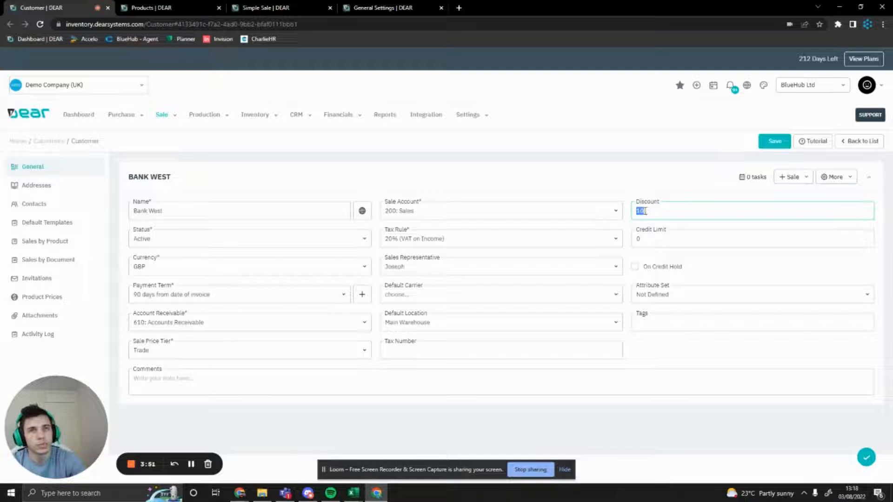
left_click(659, 198)
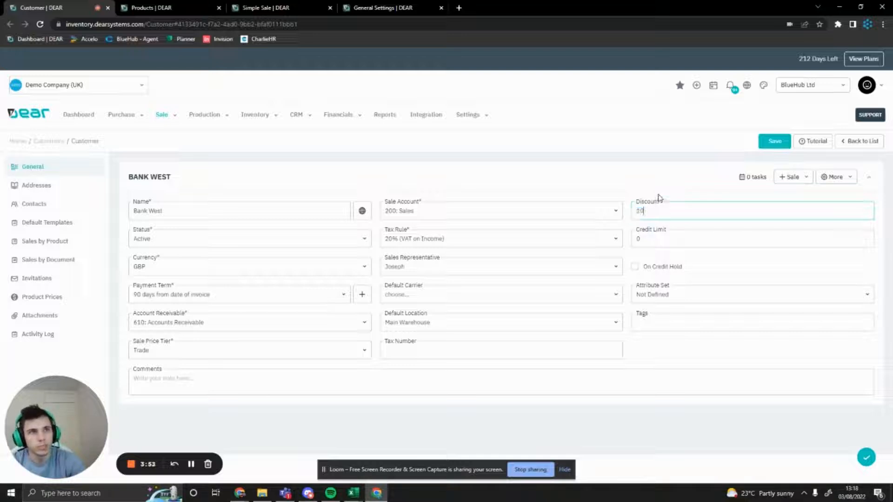
left_click(655, 211)
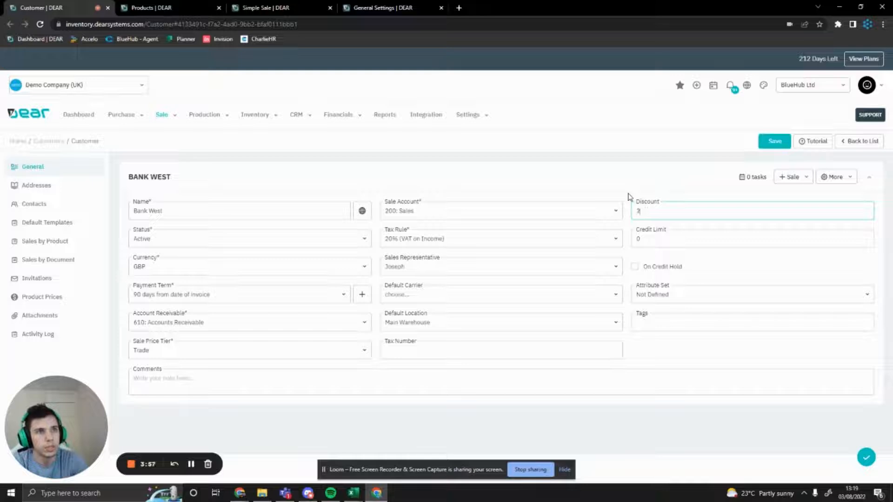
left_click(645, 174)
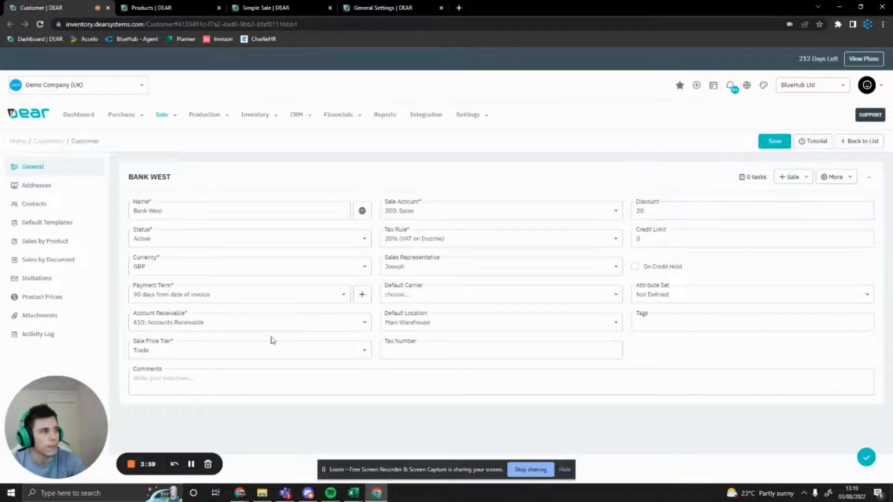
View the Sale Price Tier options for Bank West and choose Trade
left_click(227, 355)
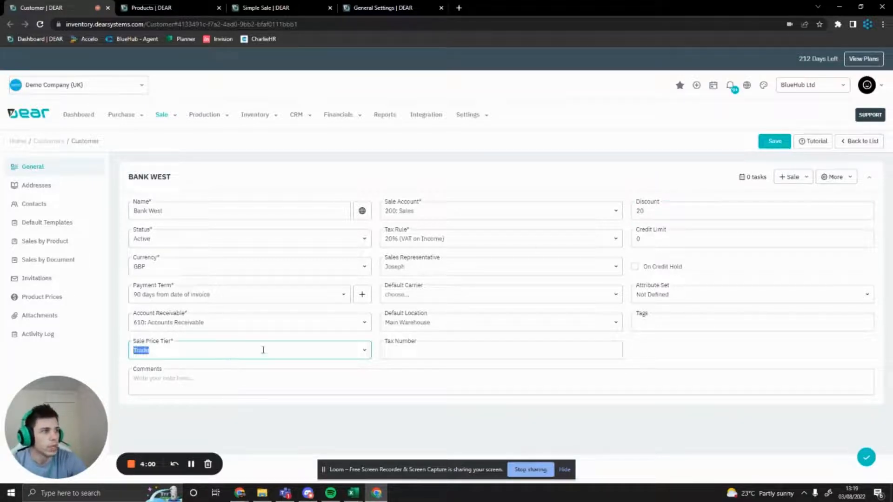
left_click(364, 351)
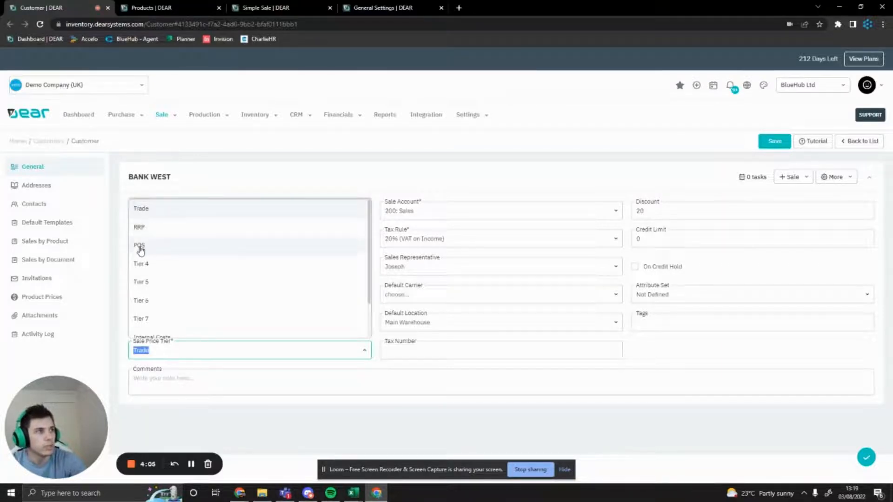
left_click(258, 209)
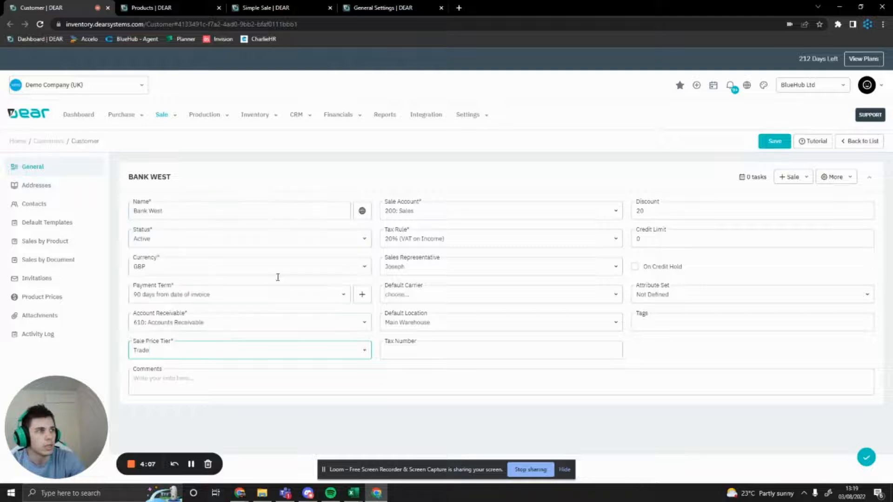
left_click(258, 407)
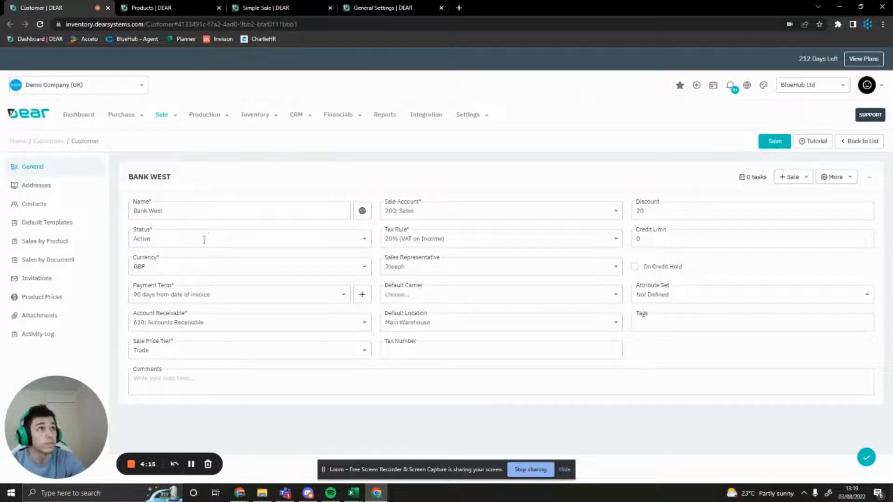
In the open General Settings page, rename Price Tiers 1, 2 and 3 as Trades, RRPs and POSs
left_click(393, 8)
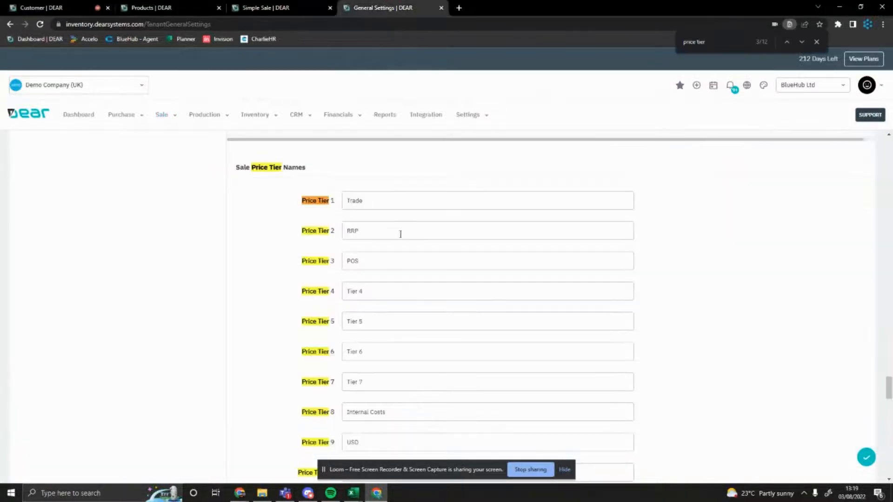
left_click(402, 203)
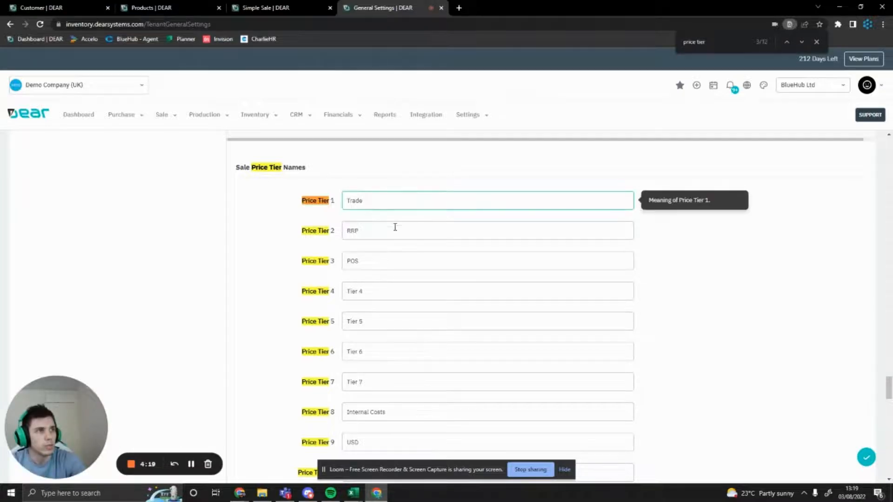
type("s")
left_click(418, 229)
type("s")
left_click(407, 261)
type("s")
left_click(401, 292)
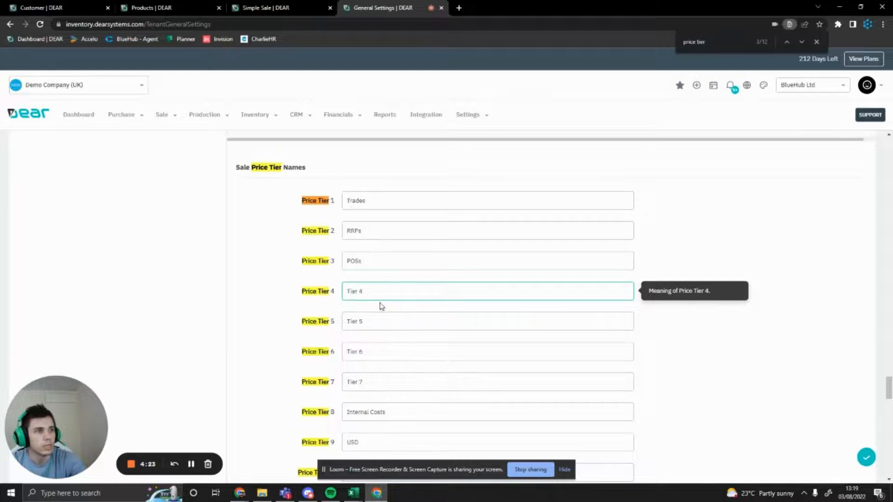
Look through the remaining price tier names down to Price Tier 10 and return to the Bank West customer record
scroll(381, 306, "down", 2)
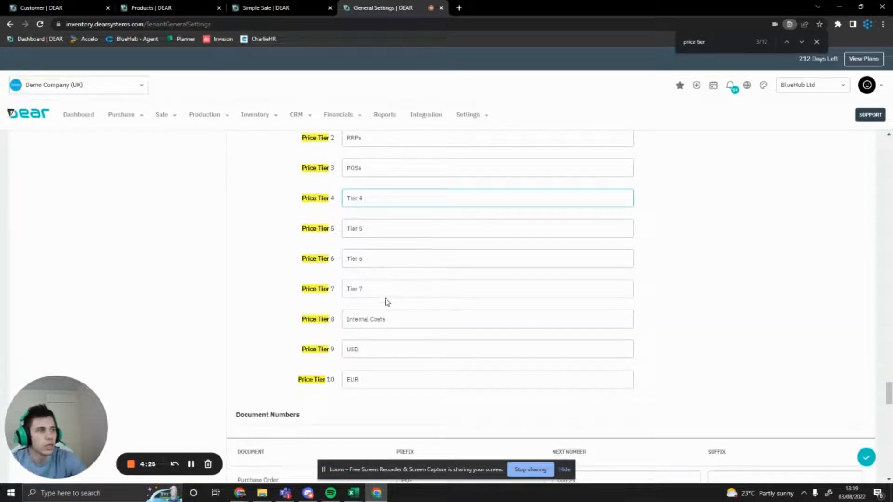
scroll(556, 219, "up", 2)
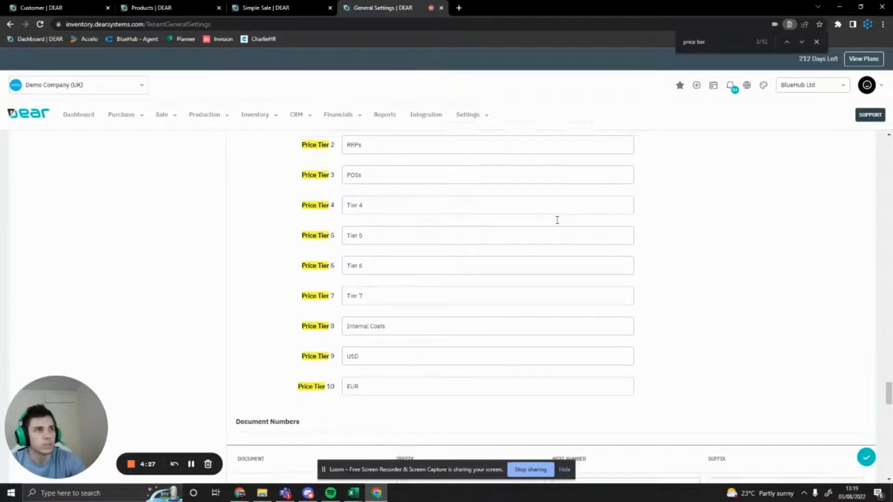
left_click(63, 5)
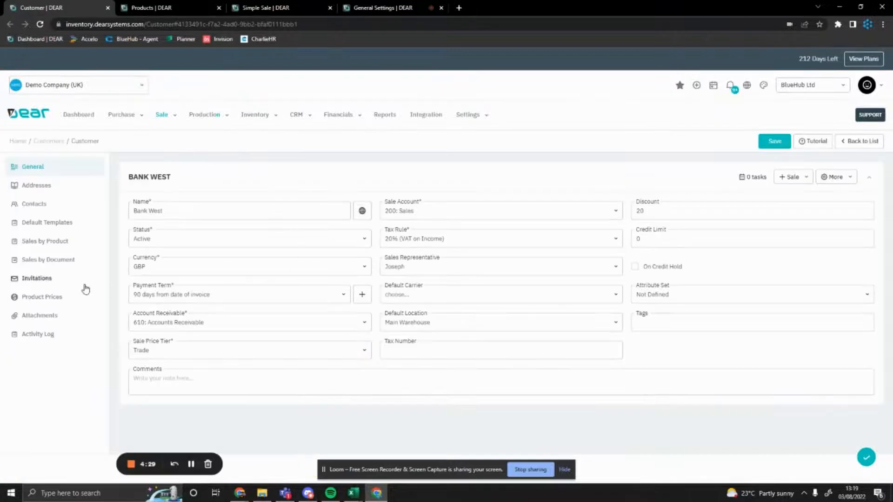
Open the product prices of the Bank West customer and delete the custom price for Whisky Barrel
left_click(31, 296)
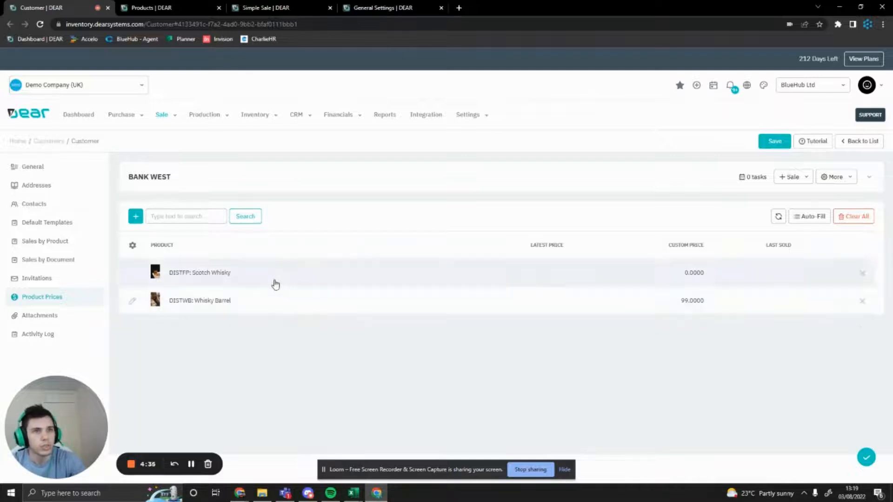
left_click(862, 302)
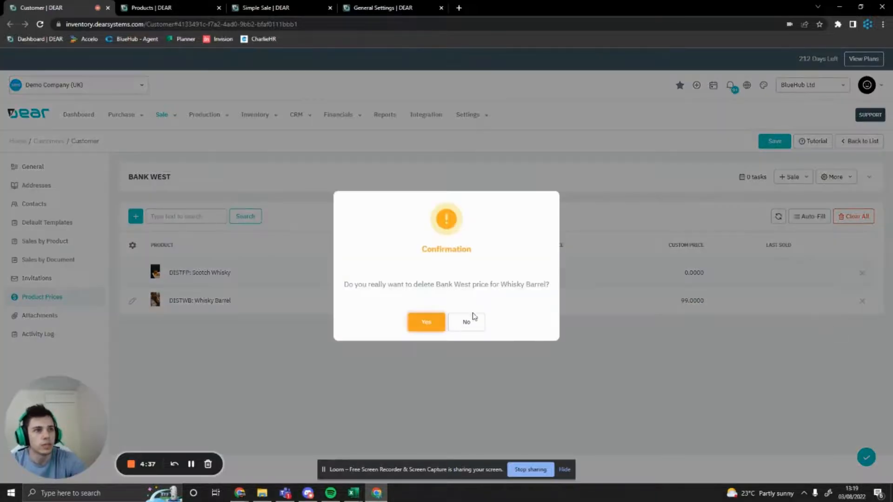
left_click(425, 322)
Try to add another custom price line for Scotch Whisky to Bank West, and remove the unfinished line
left_click(135, 216)
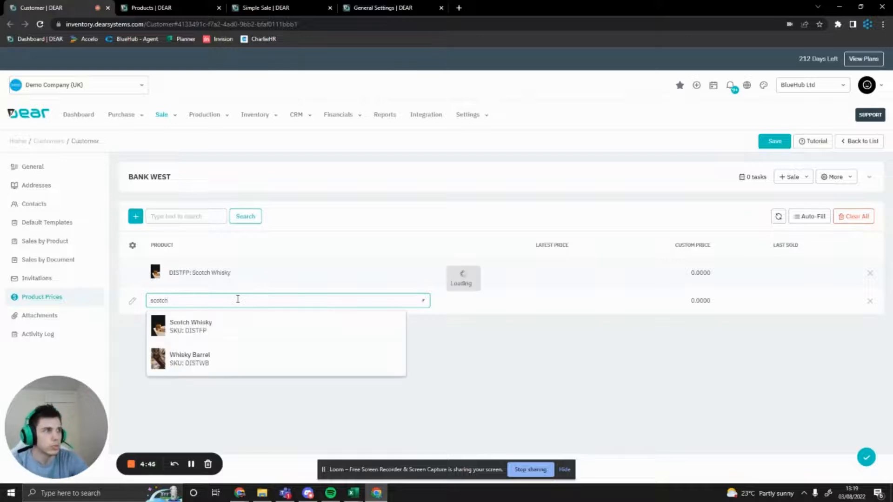
left_click(225, 331)
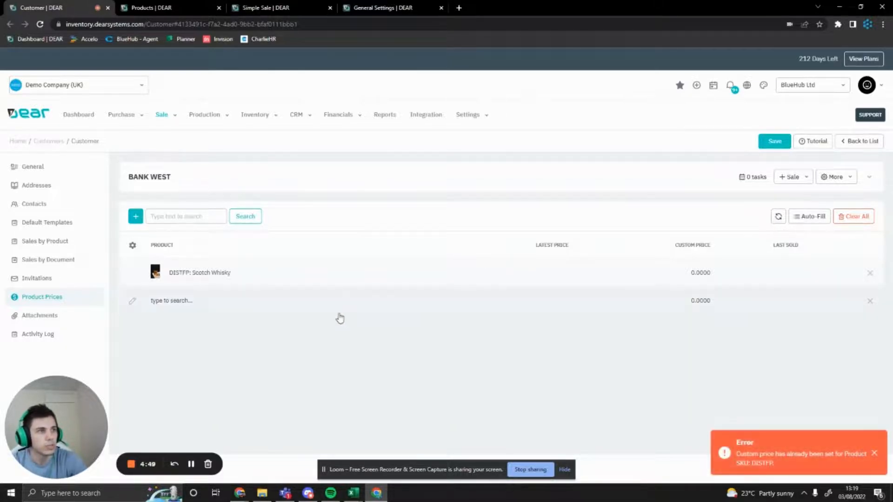
left_click(243, 297)
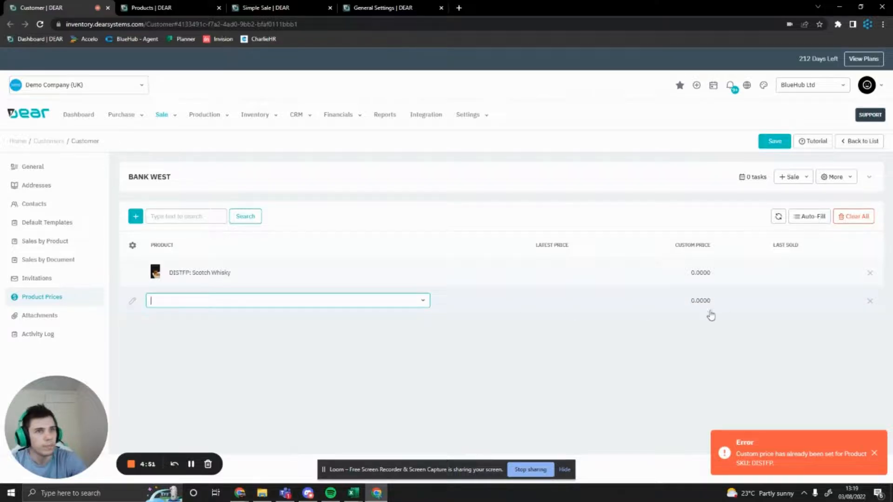
left_click(870, 303)
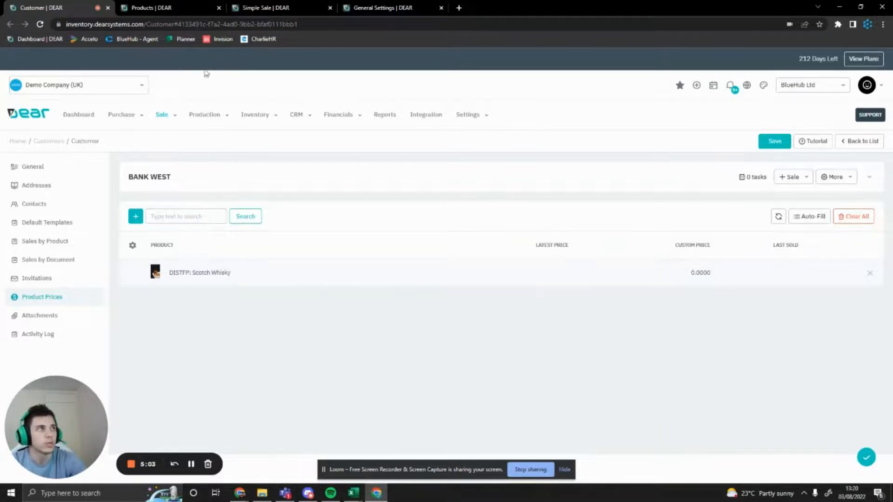
Check the tier prices on the Scotch Whisky product record, highlighting the product name
left_click(154, 7)
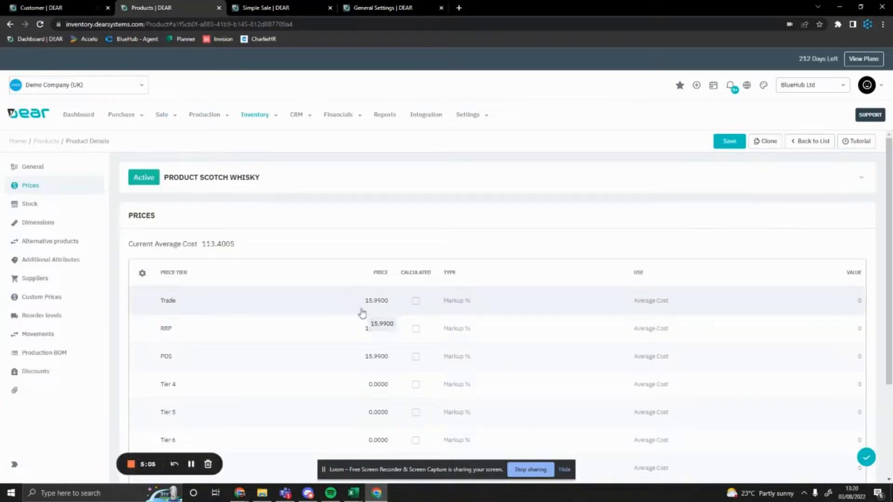
left_click_drag(260, 177, 198, 178)
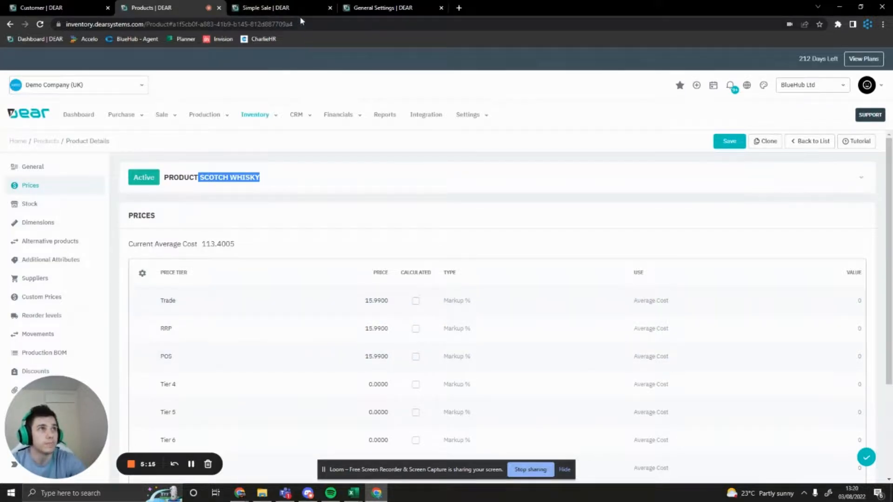
In the open draft simple sale for Bank West, review the customer details and add Scotch Whisky as an order line
left_click(262, 6)
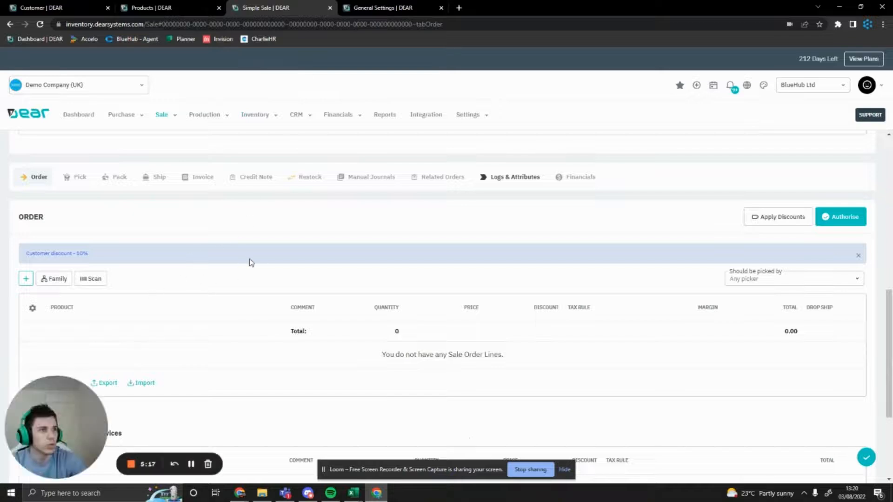
scroll(235, 255, "up", 5)
scroll(55, 172, "up", 2)
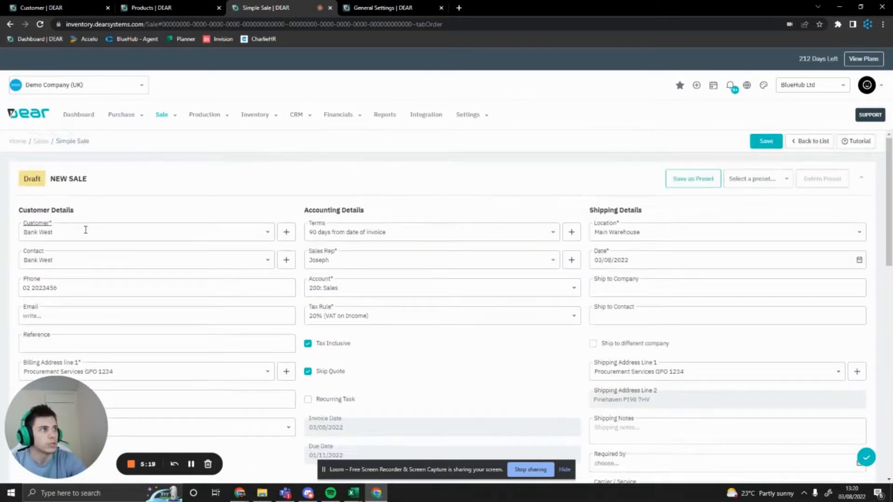
scroll(260, 251, "down", 6)
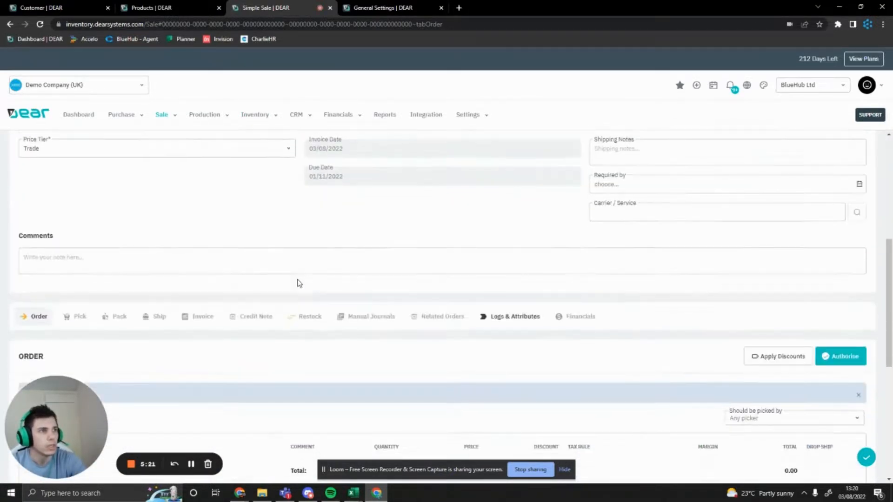
scroll(299, 283, "down", 2)
scroll(100, 289, "down", 2)
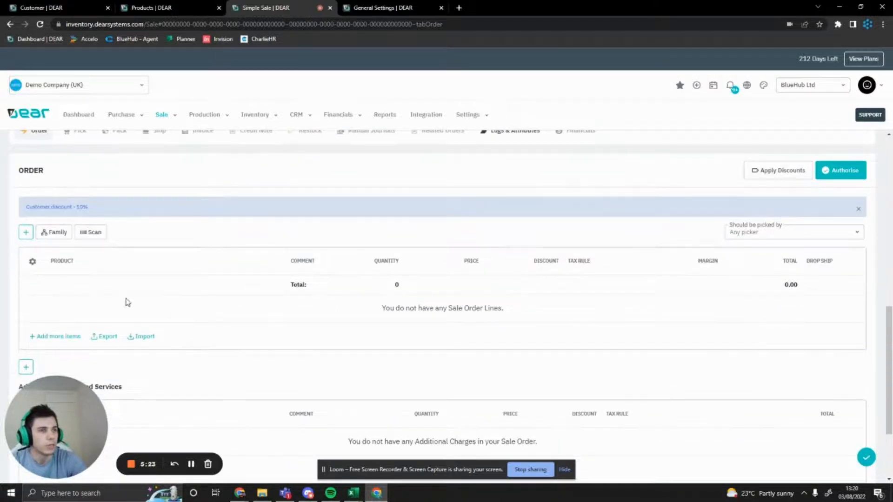
scroll(353, 339, "up", 1)
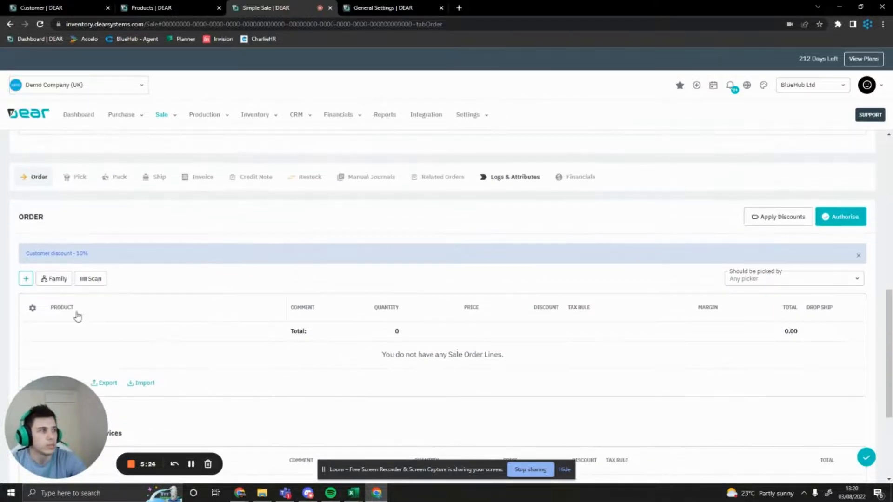
left_click(26, 278)
scroll(163, 313, "down", 1)
left_click(278, 289)
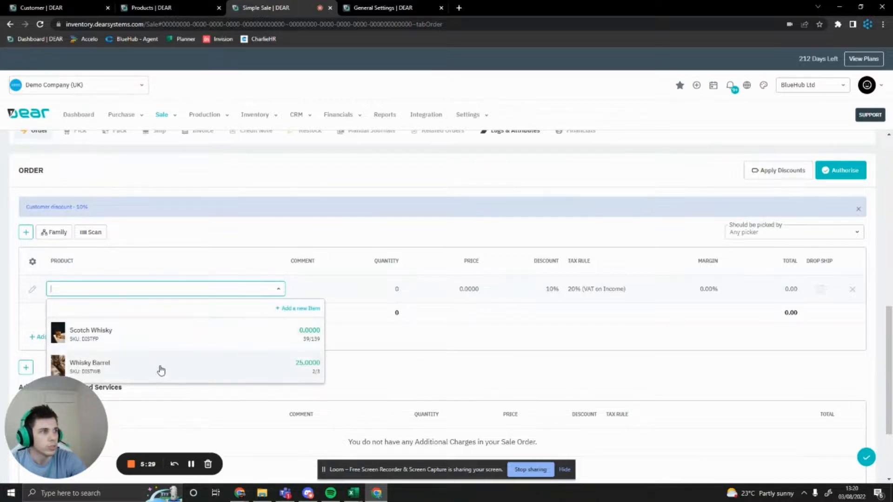
left_click(164, 333)
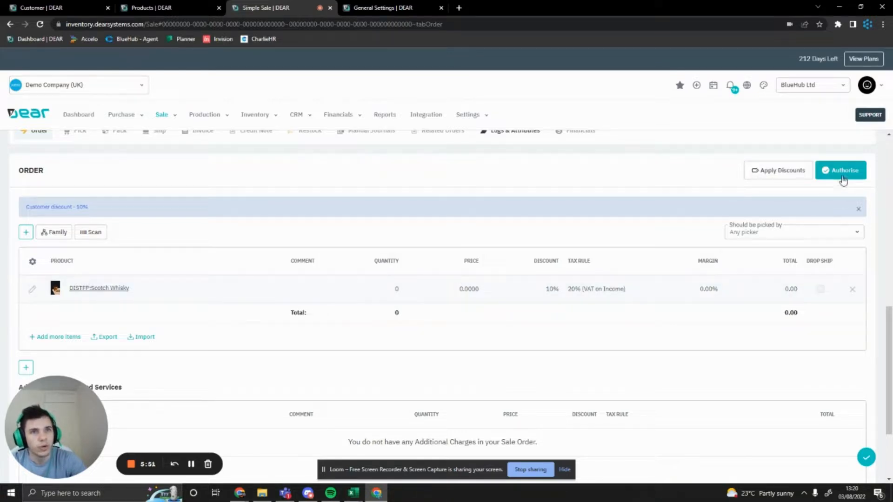
Apply discounts to the sale order and check the customer discount notice above the order lines
left_click(765, 172)
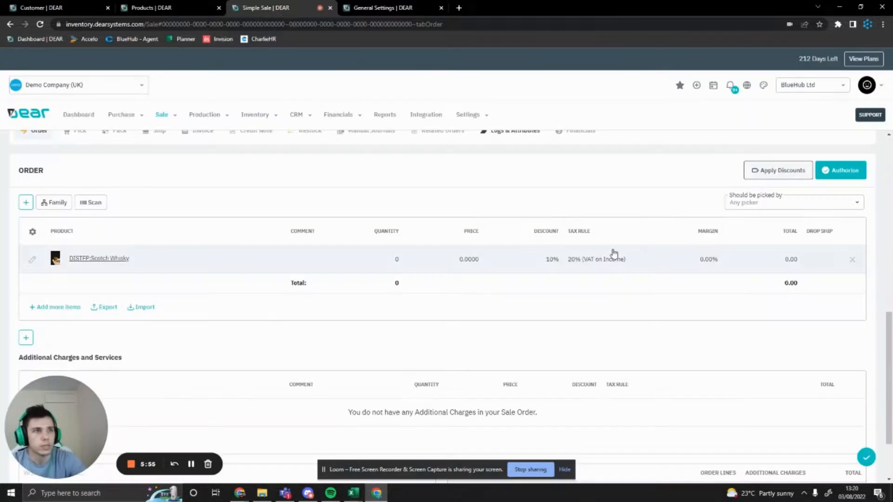
left_click_drag(97, 206, 2, 215)
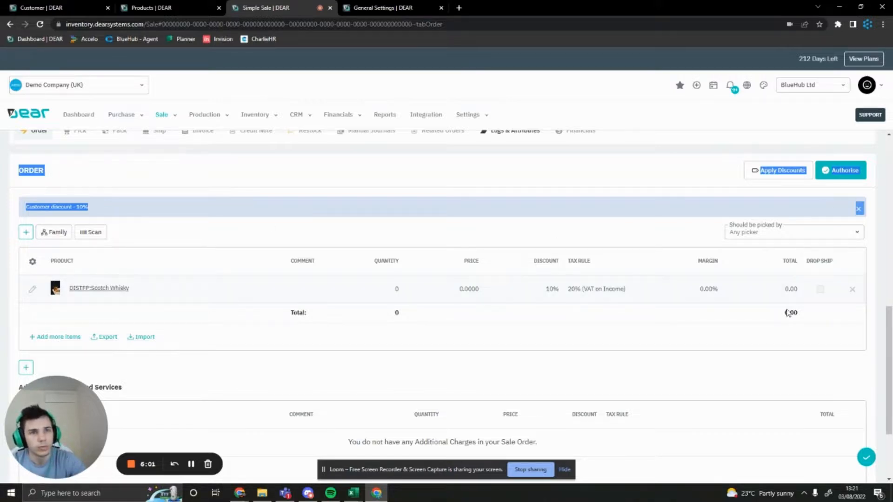
left_click(664, 324)
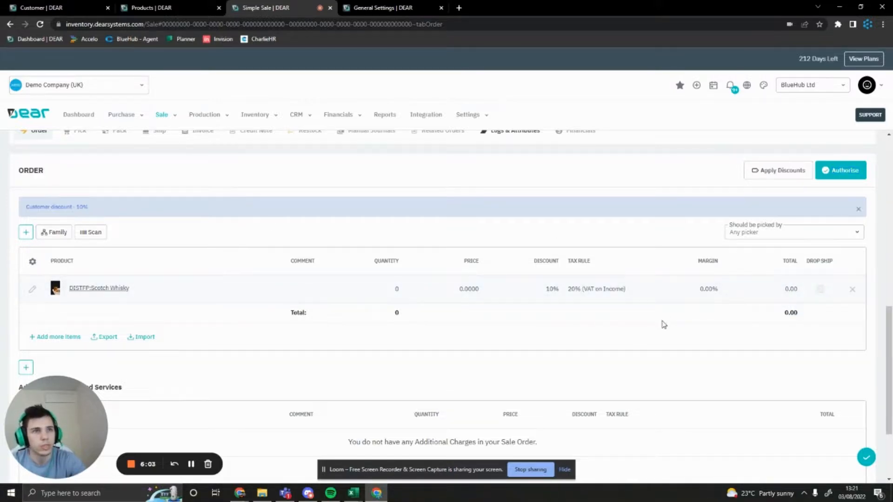